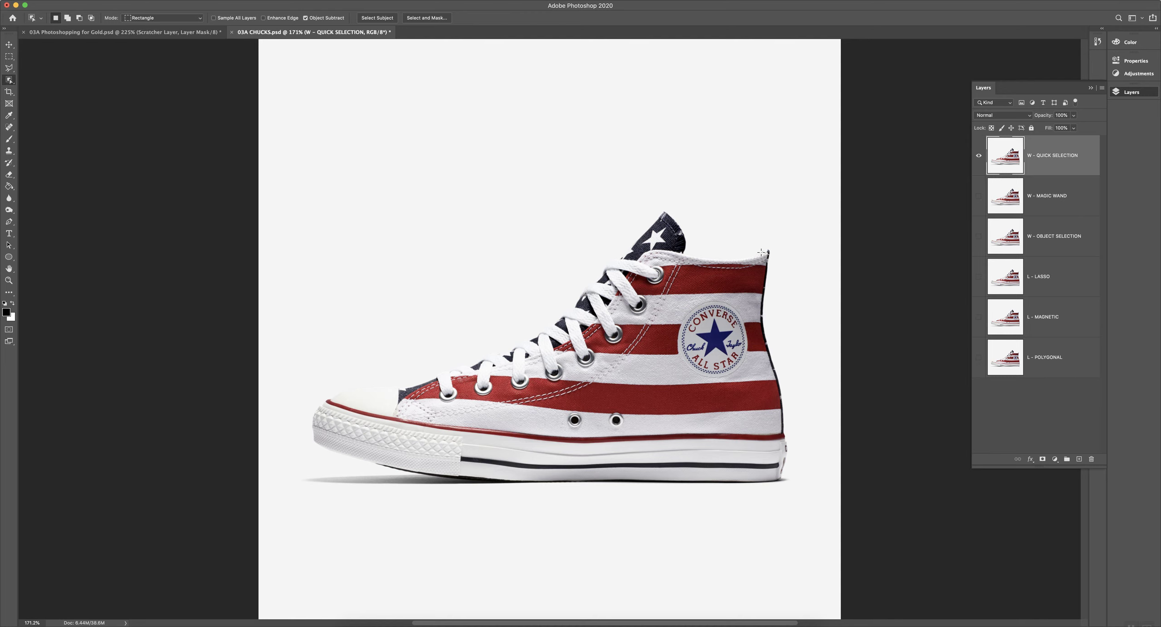
Step: Show the five hidden layers below W - QUICK SELECTION and hide them again
{"action": "key", "text": "v"}
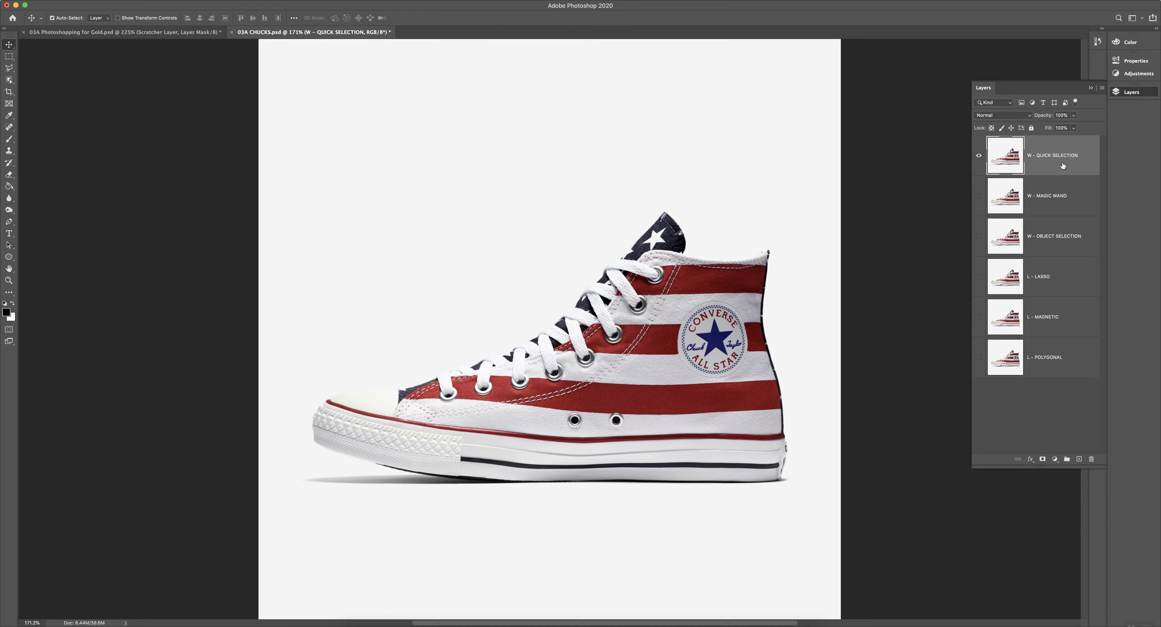
{"action": "left_click", "coordinate": [979, 196]}
{"action": "left_click", "coordinate": [979, 236]}
{"action": "left_click", "coordinate": [978, 277]}
{"action": "left_click", "coordinate": [978, 317]}
{"action": "left_click", "coordinate": [979, 357]}
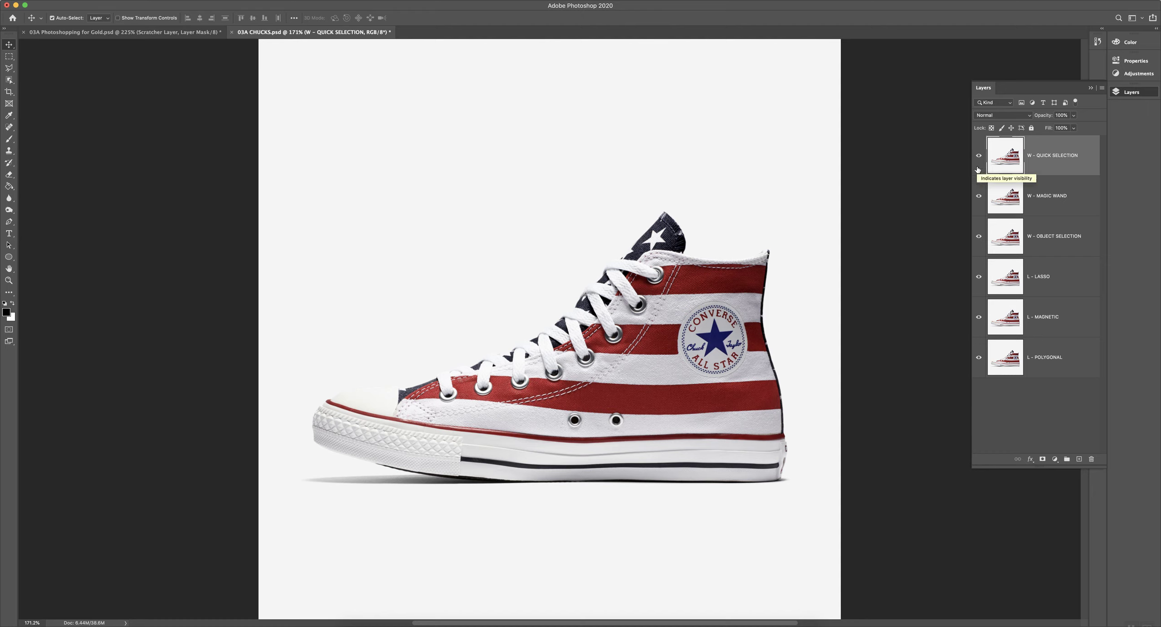
{"action": "left_click_drag", "start_coordinate": [981, 360], "coordinate": [979, 206]}
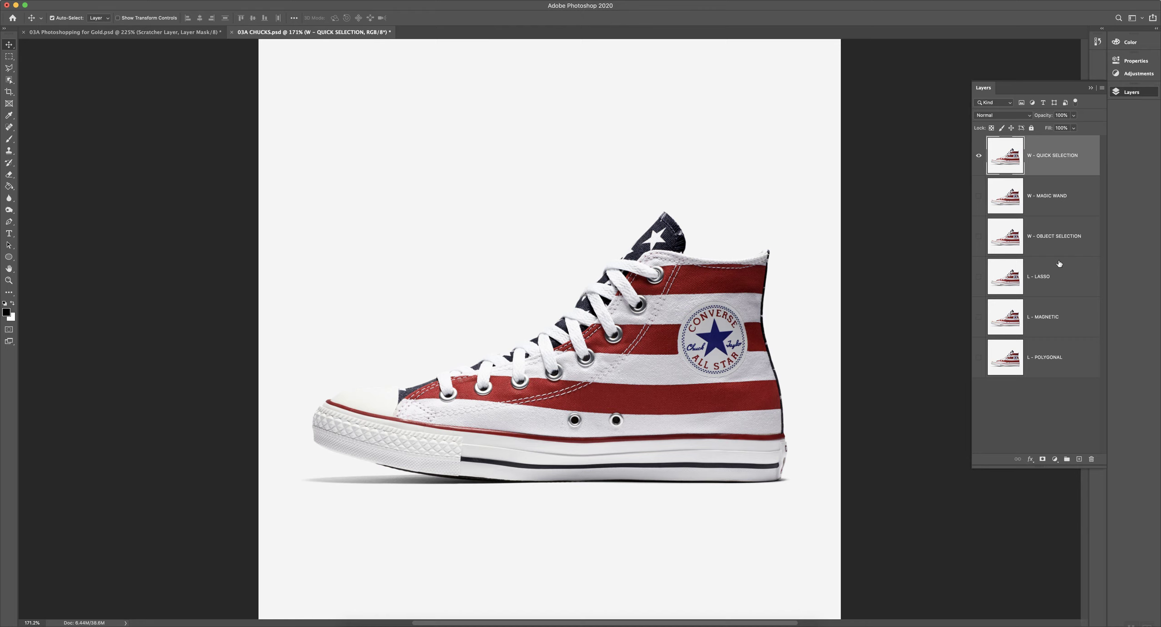
Step: Make W - QUICK SELECTION the active layer and activate the Quick Selection tool
{"action": "left_click", "coordinate": [1055, 320]}
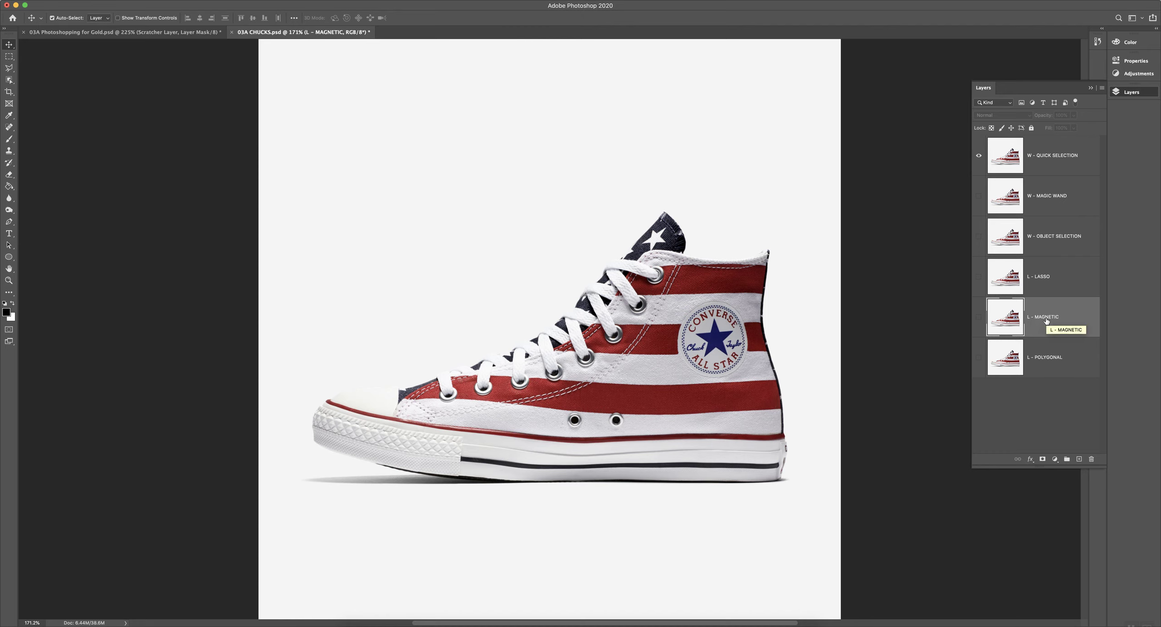
{"action": "left_click", "coordinate": [1070, 157]}
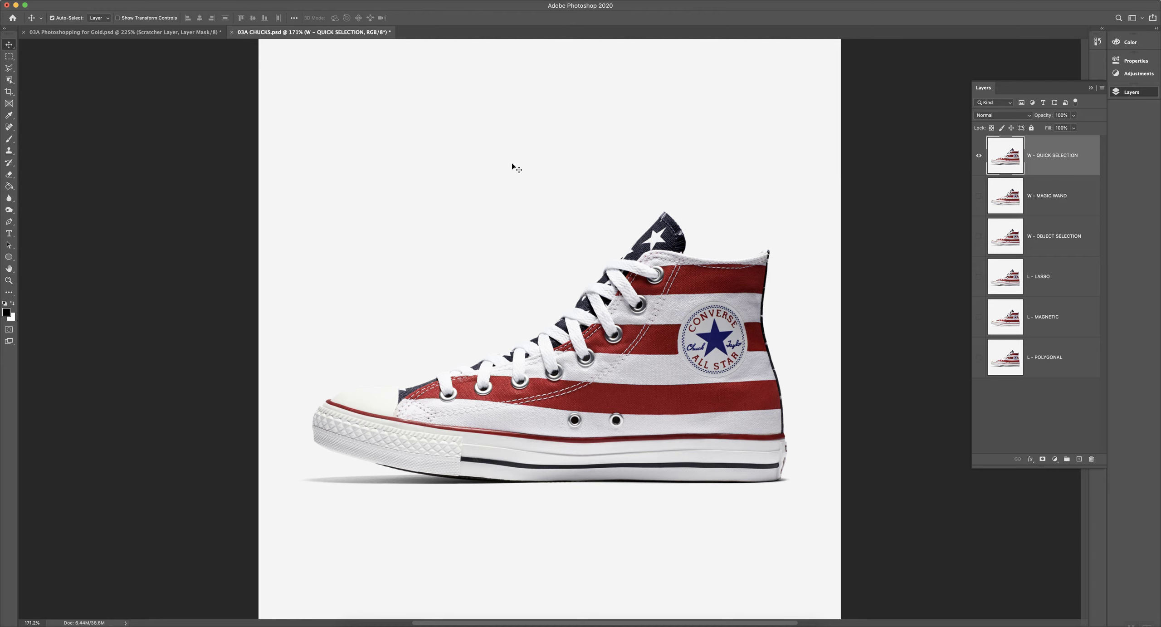
{"action": "key", "text": "w"}
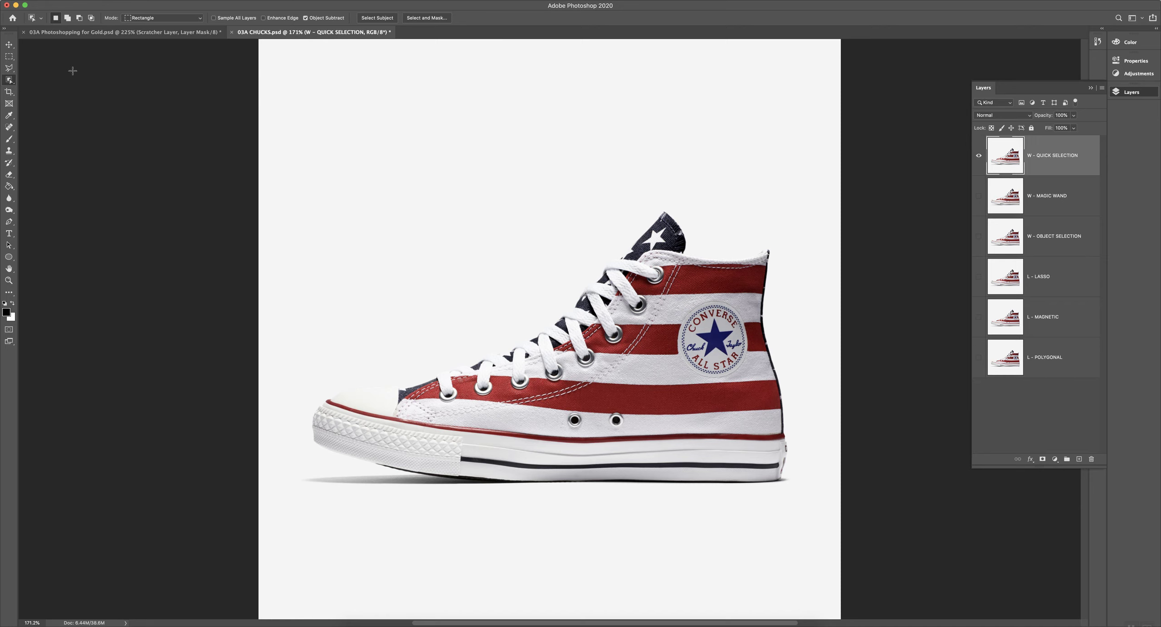
{"action": "left_click", "coordinate": [9, 81]}
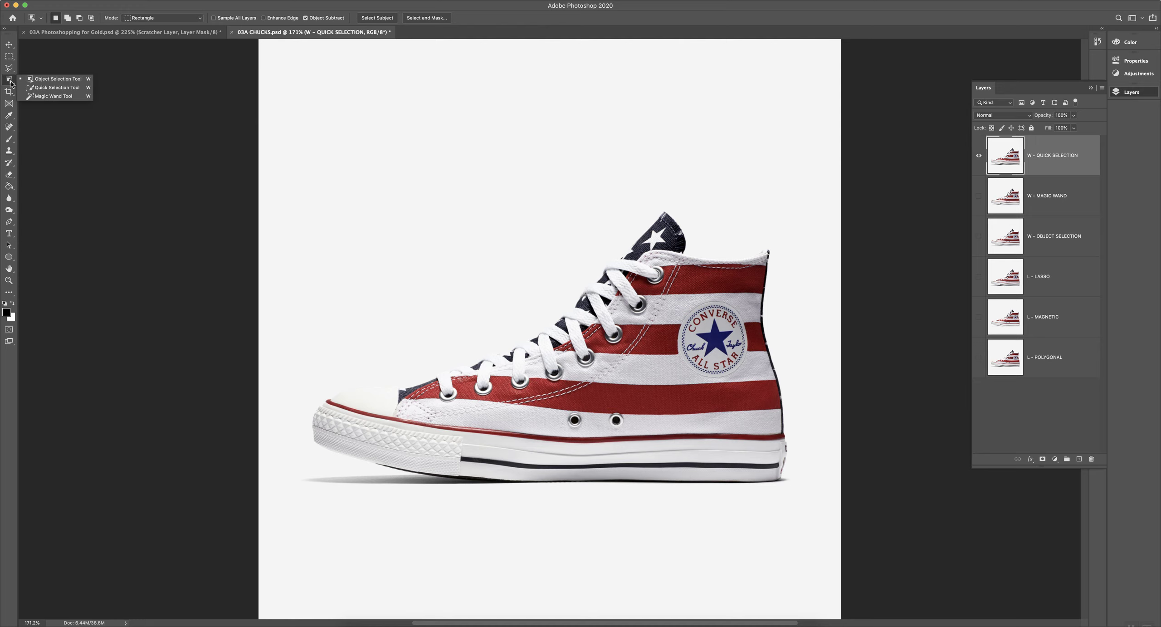
{"action": "left_click", "coordinate": [69, 88]}
{"action": "key", "text": "v"}
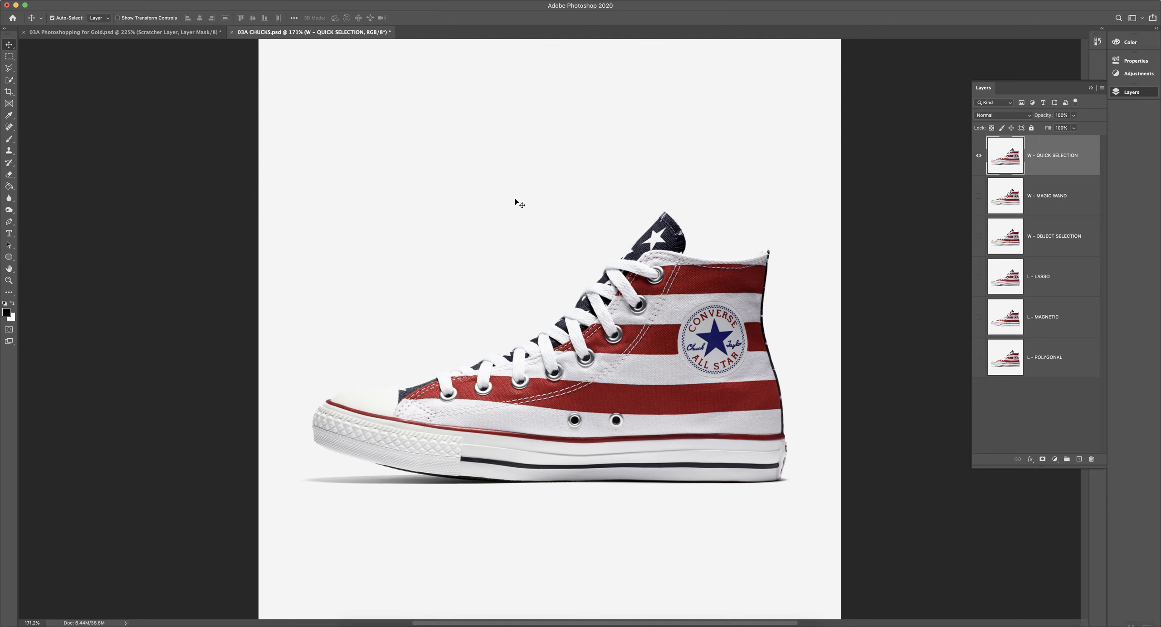
{"action": "key", "text": "w"}
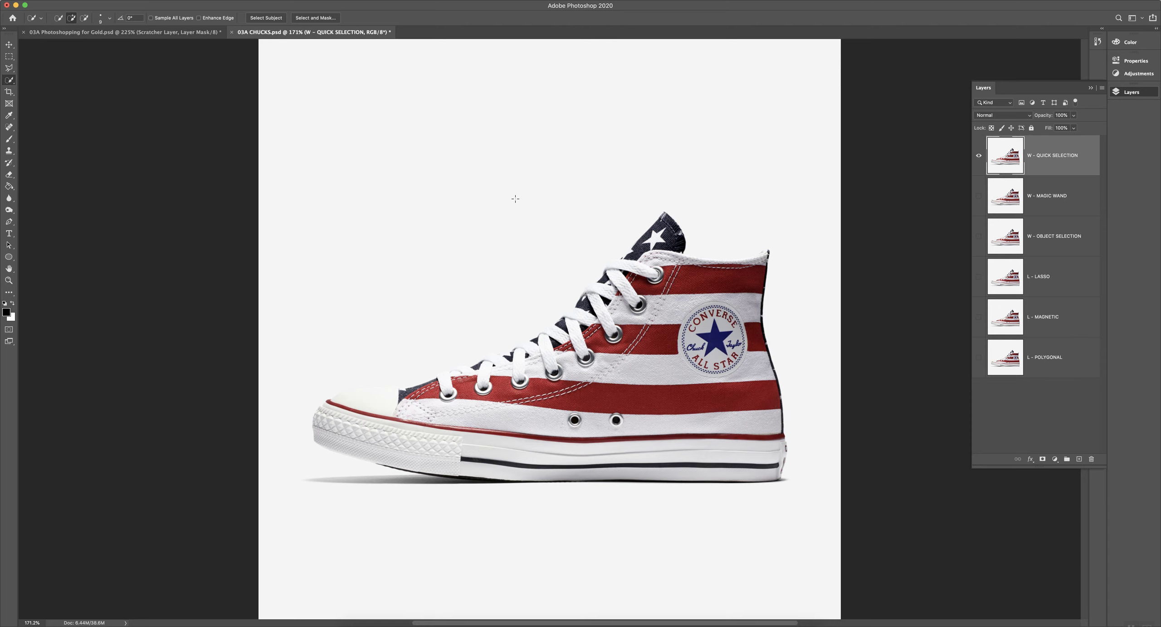
{"action": "right_click", "coordinate": [10, 83]}
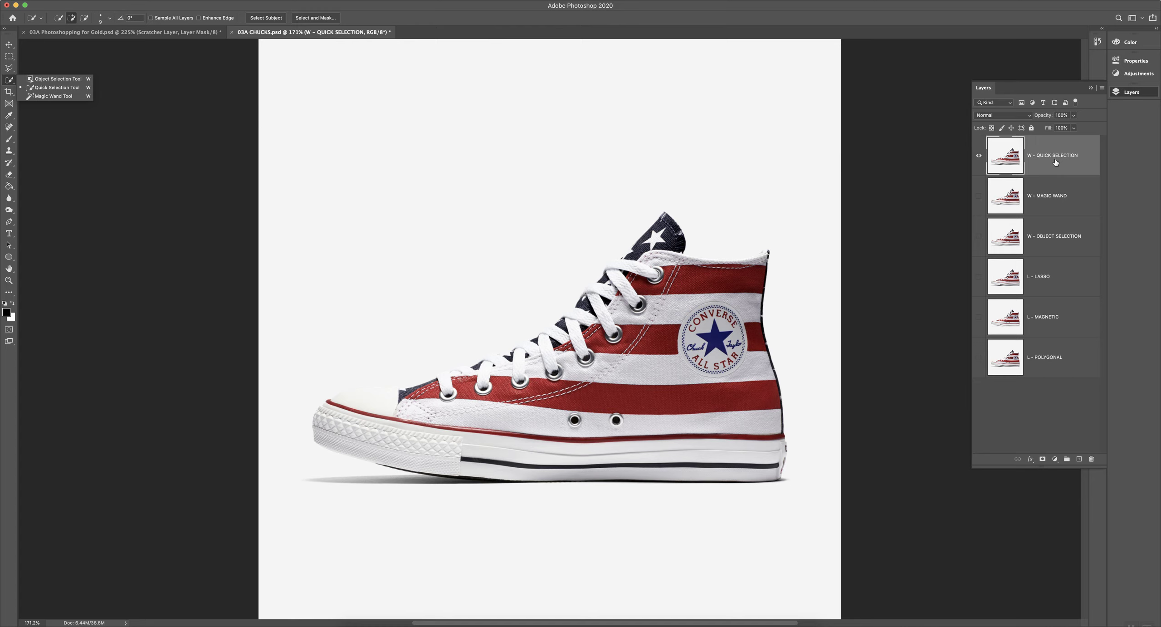
{"action": "left_click", "coordinate": [64, 89]}
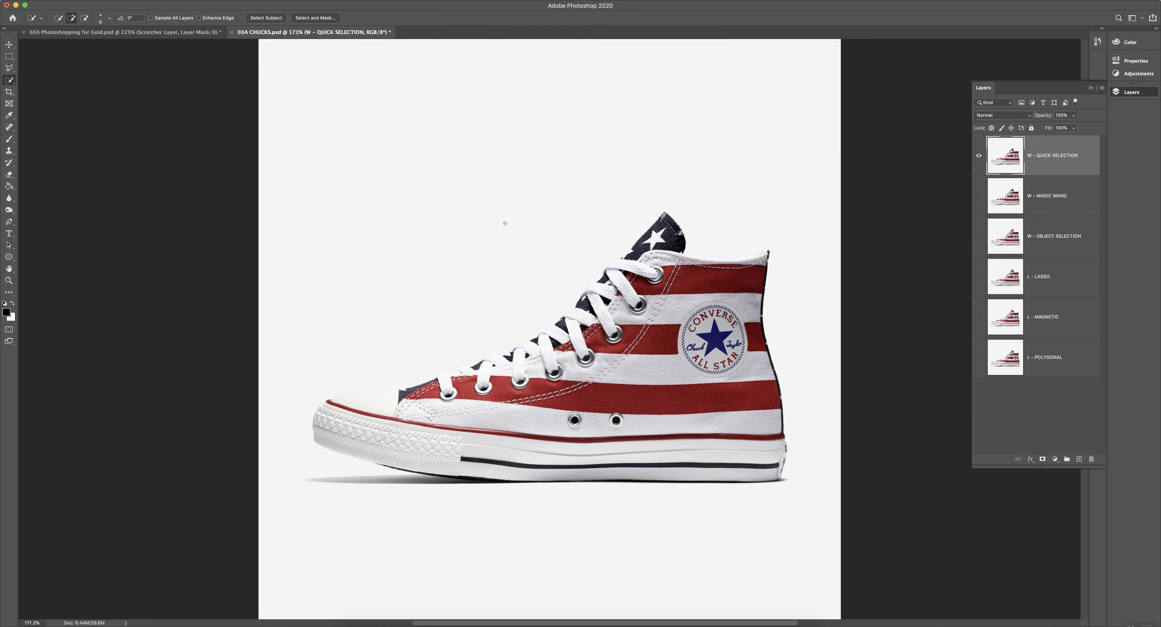
Step: Enlarge the Quick Selection brush so it suits painting over the shoe
{"action": "key", "text": "bracketright"}
{"action": "key", "text": "bracketright"}
{"action": "key", "text": "bracketright"}
{"action": "key", "text": "bracketright"}
{"action": "key", "text": "bracketright"}
{"action": "key", "text": "bracketright"}
{"action": "key", "text": "bracketright"}
{"action": "key", "text": "bracketright"}
{"action": "key", "text": "bracketright"}
{"action": "key", "text": "bracketright"}
{"action": "key", "text": "bracketleft"}
{"action": "key", "text": "bracketleft"}
{"action": "key", "text": "bracketright"}
{"action": "key", "text": "bracketleft"}
{"action": "right_click", "coordinate": [523, 238]}
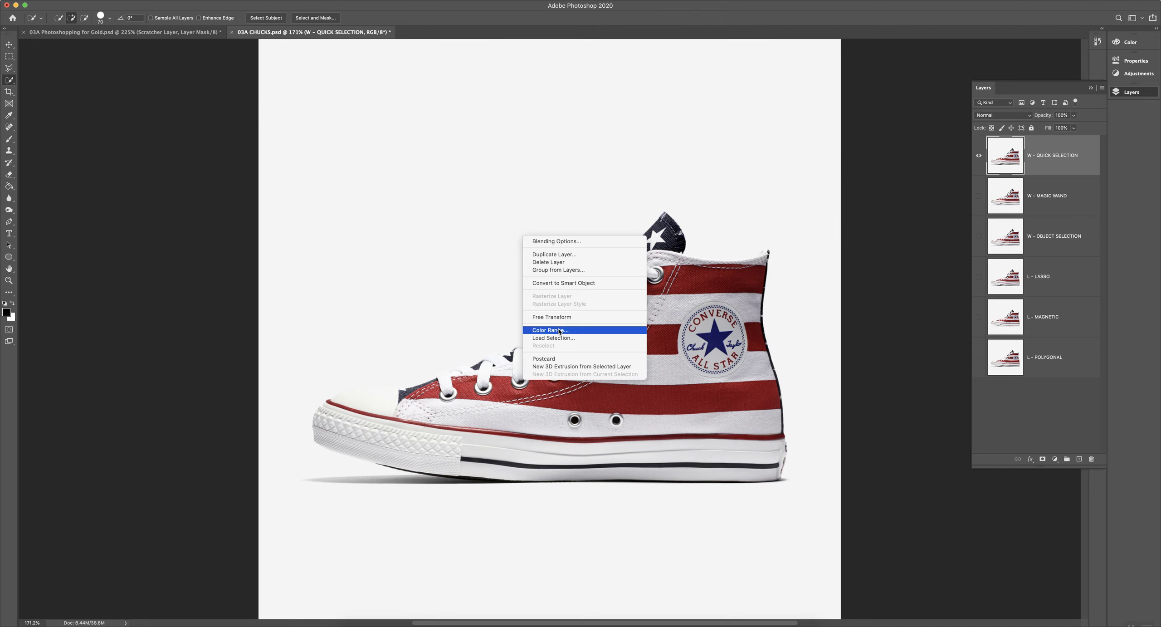
{"action": "left_click", "coordinate": [519, 400]}
{"action": "right_click", "coordinate": [535, 394]}
{"action": "left_click", "coordinate": [533, 381]}
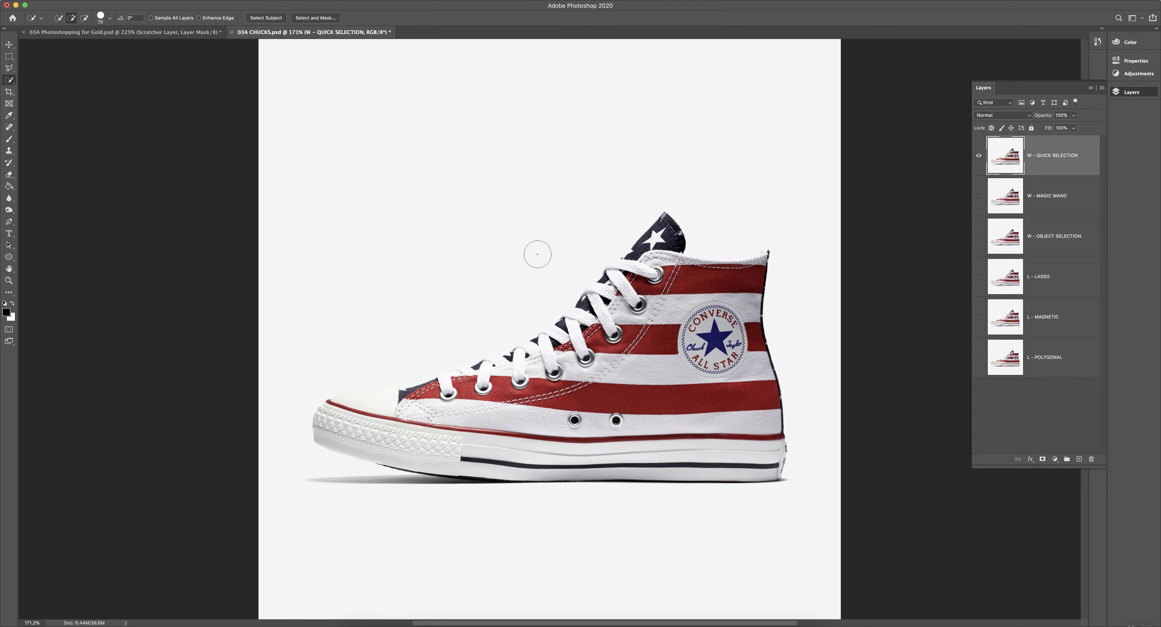
{"action": "right_click", "coordinate": [9, 80]}
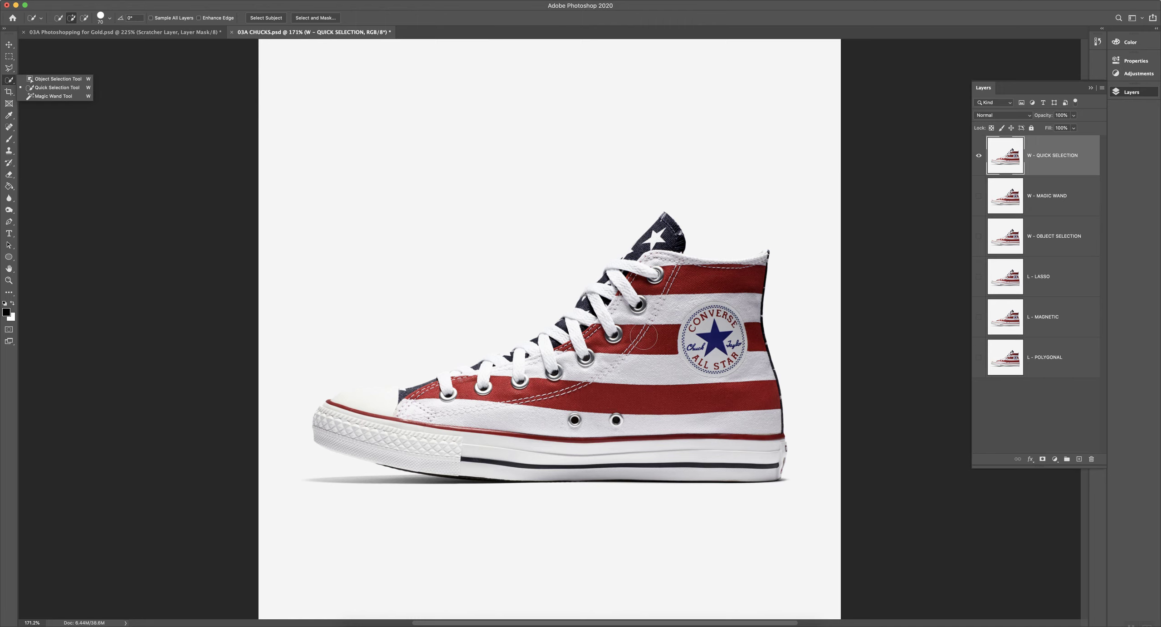
{"action": "left_click", "coordinate": [1050, 167]}
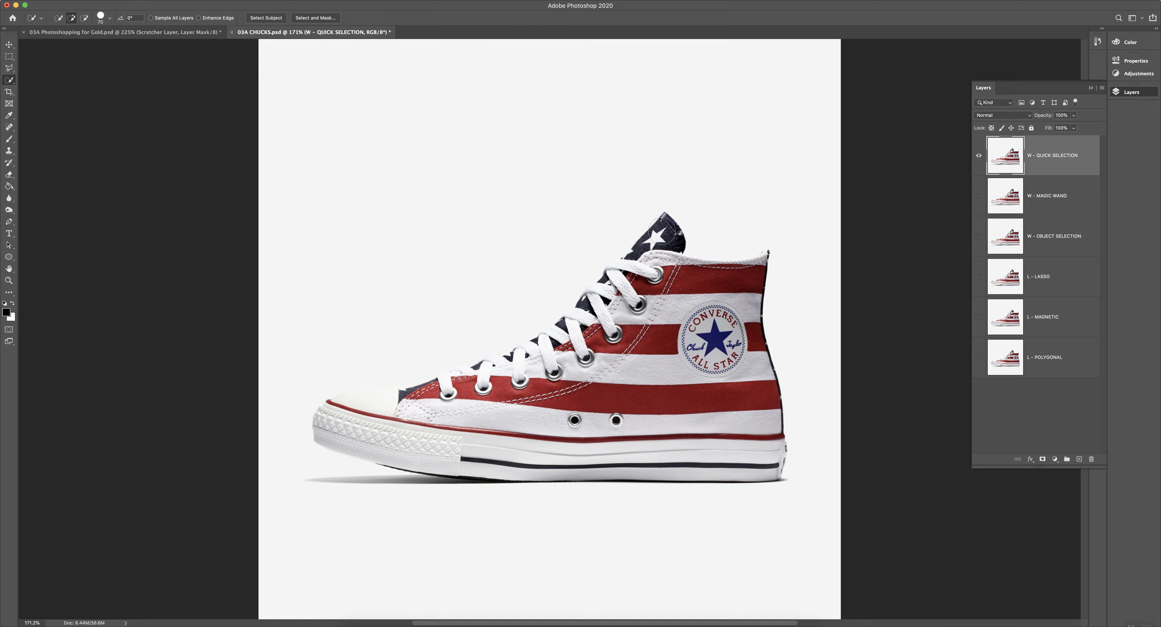
Step: Try selecting the shoe with Quick Selection strokes across its upper and sole, clearing each trial selection
{"action": "mouse_move", "coordinate": [666, 231]}
{"action": "left_mouse_down"}
{"action": "mouse_move", "coordinate": [653, 280]}
{"action": "mouse_move", "coordinate": [740, 276]}
{"action": "mouse_move", "coordinate": [748, 347]}
{"action": "mouse_move", "coordinate": [730, 367]}
{"action": "mouse_move", "coordinate": [635, 313]}
{"action": "mouse_move", "coordinate": [621, 265]}
{"action": "mouse_move", "coordinate": [644, 231]}
{"action": "mouse_move", "coordinate": [550, 350]}
{"action": "mouse_move", "coordinate": [550, 337]}
{"action": "mouse_move", "coordinate": [504, 381]}
{"action": "mouse_move", "coordinate": [336, 410]}
{"action": "mouse_move", "coordinate": [385, 447]}
{"action": "mouse_move", "coordinate": [436, 442]}
{"action": "mouse_move", "coordinate": [567, 403]}
{"action": "mouse_move", "coordinate": [619, 370]}
{"action": "left_mouse_up"}
{"action": "mouse_move", "coordinate": [669, 455]}
{"action": "left_mouse_down"}
{"action": "mouse_move", "coordinate": [727, 453]}
{"action": "mouse_move", "coordinate": [714, 275]}
{"action": "left_mouse_up"}
{"action": "key", "text": "super+d"}
{"action": "mouse_move", "coordinate": [642, 267]}
{"action": "left_mouse_down"}
{"action": "mouse_move", "coordinate": [542, 354]}
{"action": "mouse_move", "coordinate": [357, 405]}
{"action": "mouse_move", "coordinate": [345, 431]}
{"action": "mouse_move", "coordinate": [358, 442]}
{"action": "mouse_move", "coordinate": [572, 449]}
{"action": "mouse_move", "coordinate": [605, 408]}
{"action": "mouse_move", "coordinate": [704, 404]}
{"action": "mouse_move", "coordinate": [653, 347]}
{"action": "mouse_move", "coordinate": [664, 284]}
{"action": "mouse_move", "coordinate": [759, 349]}
{"action": "mouse_move", "coordinate": [732, 274]}
{"action": "mouse_move", "coordinate": [759, 304]}
{"action": "left_mouse_up"}
{"action": "key", "text": "super+d"}
Step: Select the whole shoe with the Quick Selection tool and add a layer mask from it on W - QUICK SELECTION
{"action": "mouse_move", "coordinate": [512, 437]}
{"action": "left_mouse_down"}
{"action": "mouse_move", "coordinate": [485, 405]}
{"action": "mouse_move", "coordinate": [463, 429]}
{"action": "mouse_move", "coordinate": [578, 436]}
{"action": "mouse_move", "coordinate": [626, 410]}
{"action": "mouse_move", "coordinate": [545, 429]}
{"action": "mouse_move", "coordinate": [591, 454]}
{"action": "mouse_move", "coordinate": [614, 348]}
{"action": "left_mouse_up"}
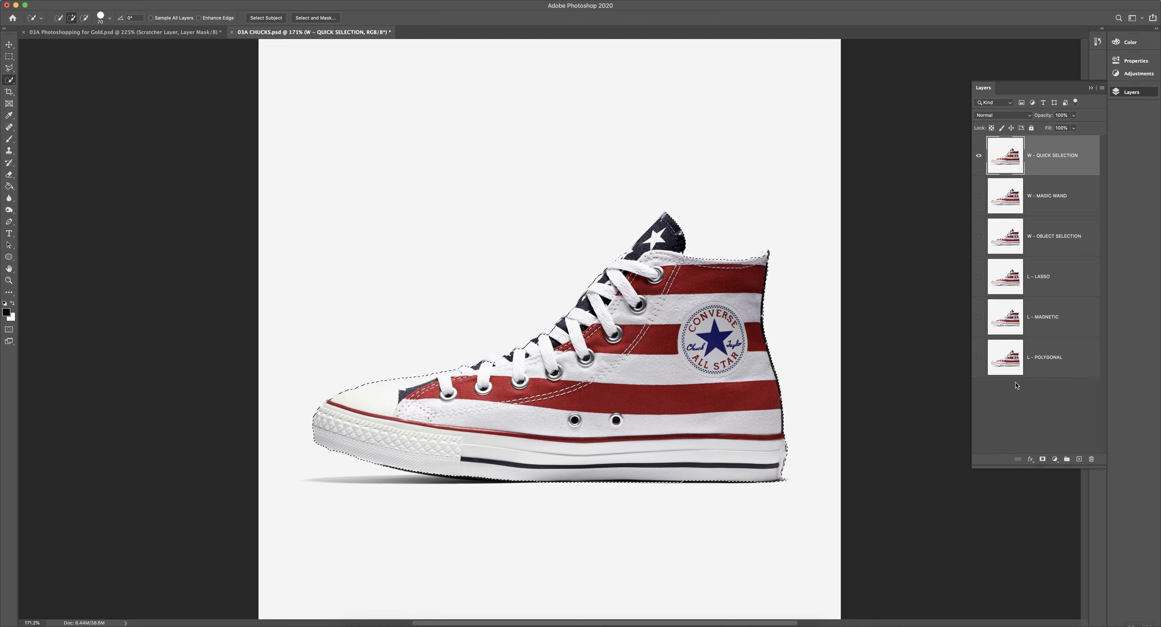
{"action": "left_click", "coordinate": [1042, 459]}
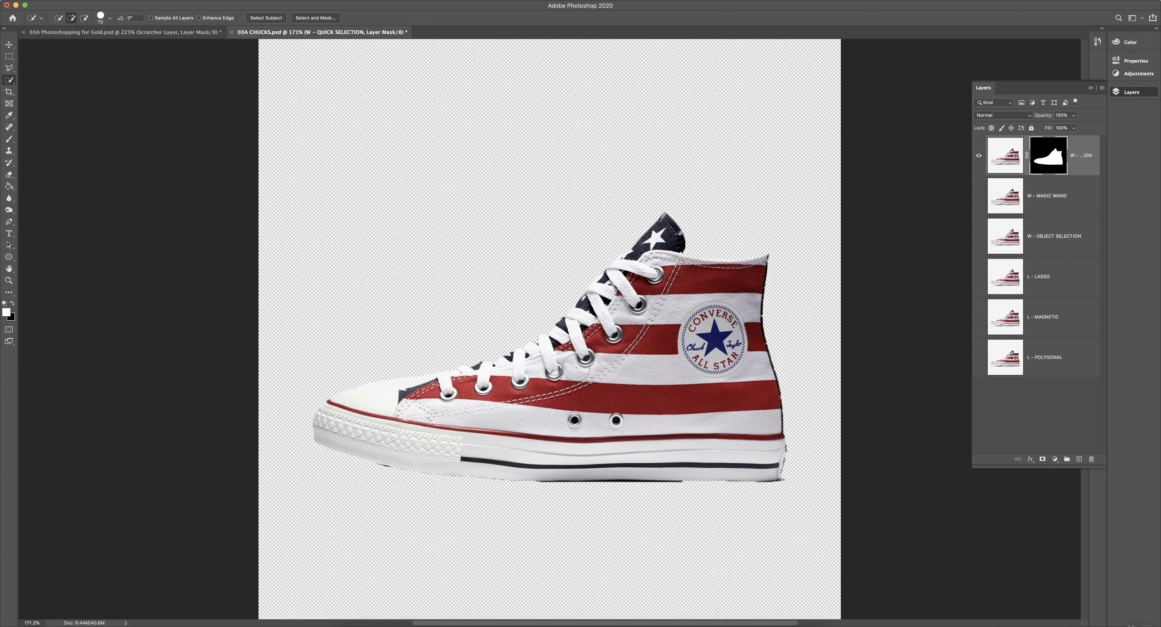
{"action": "left_click", "coordinate": [9, 81]}
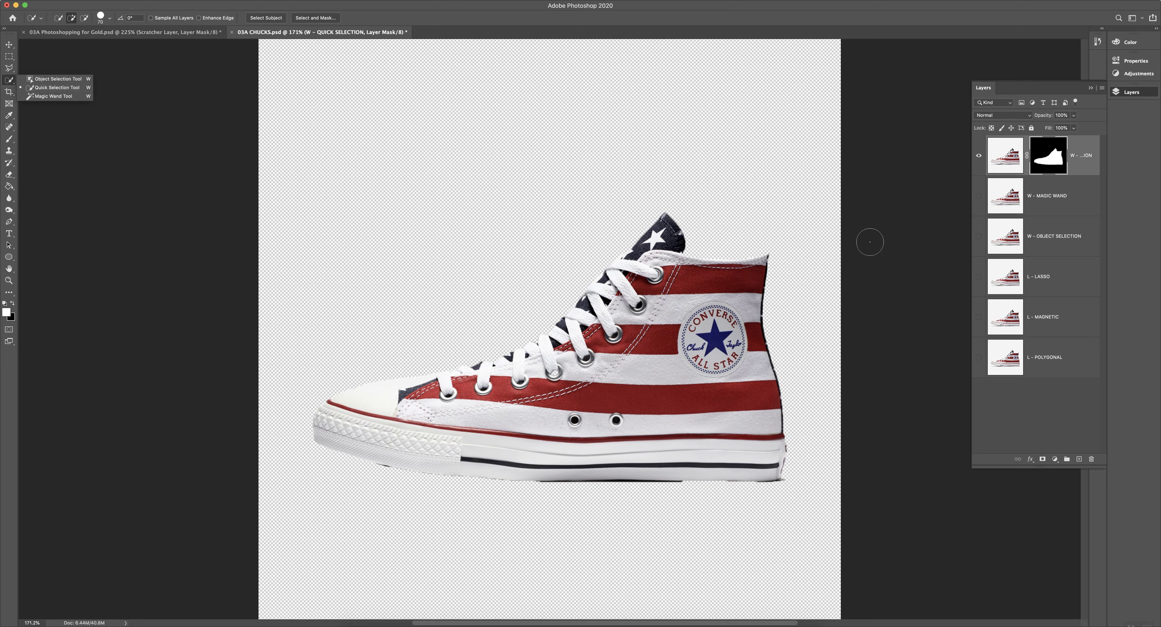
Step: Hide the masked W - QUICK SELECTION layer, show and select W - MAGIC WAND, with the Magic Wand tool active
{"action": "left_click", "coordinate": [978, 157]}
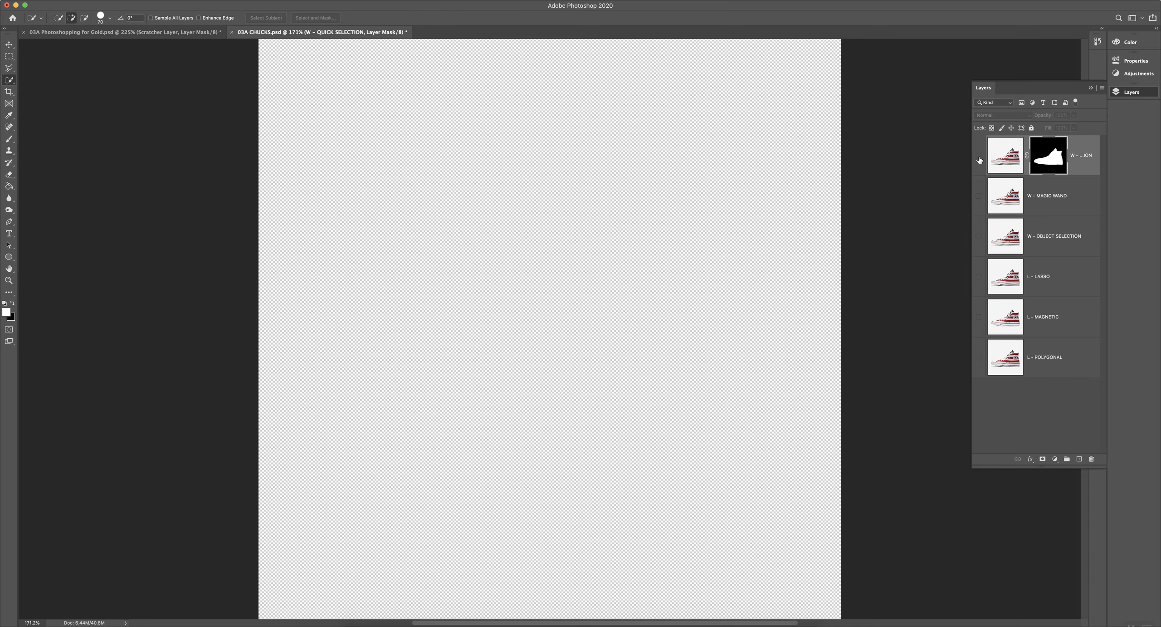
{"action": "left_click", "coordinate": [1043, 201]}
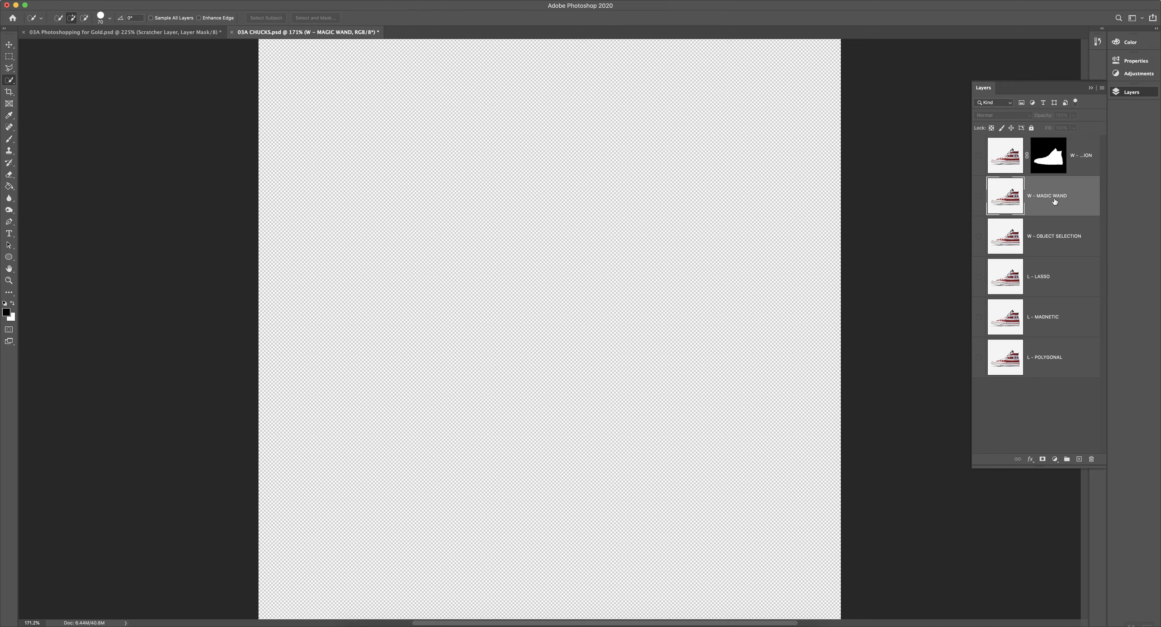
{"action": "left_click", "coordinate": [979, 198]}
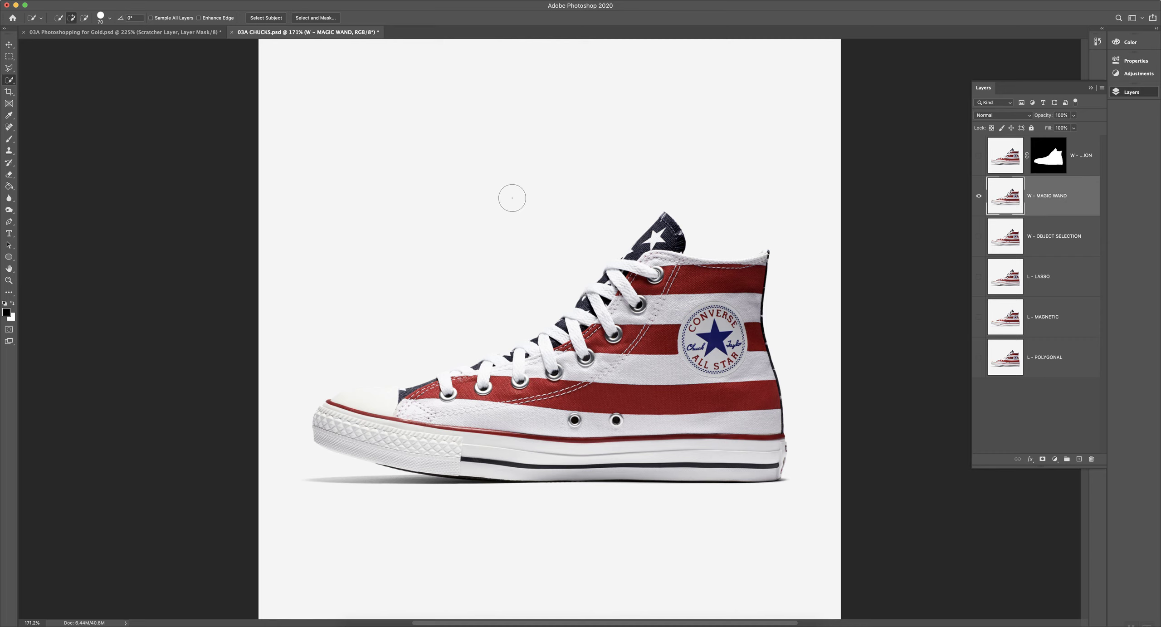
{"action": "left_click", "coordinate": [9, 81]}
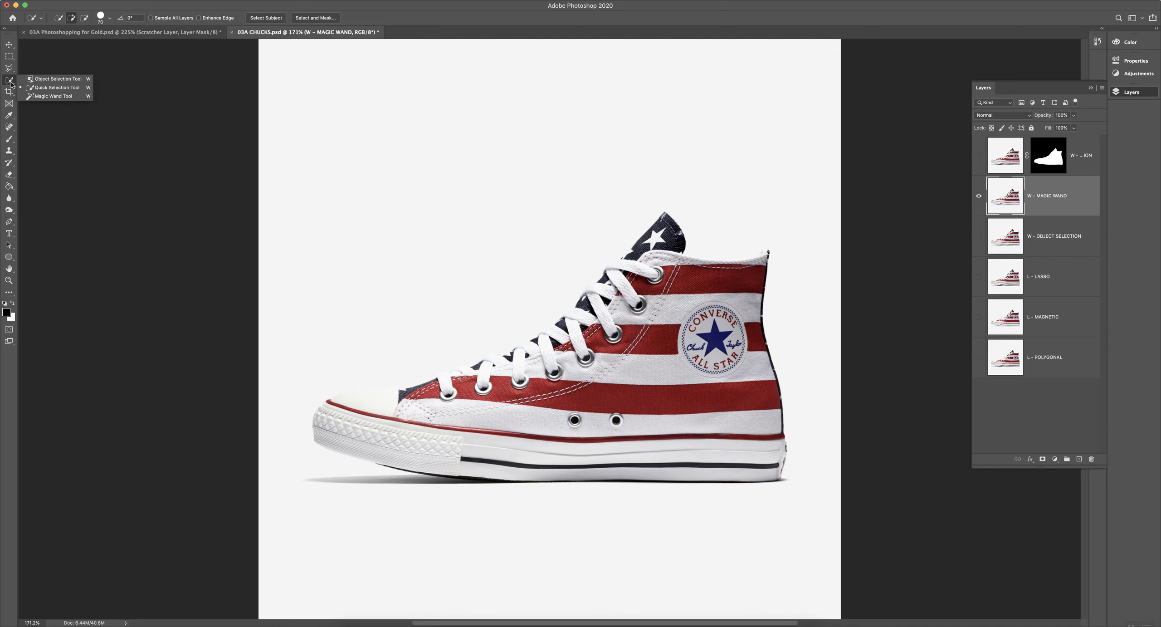
{"action": "left_click", "coordinate": [58, 97]}
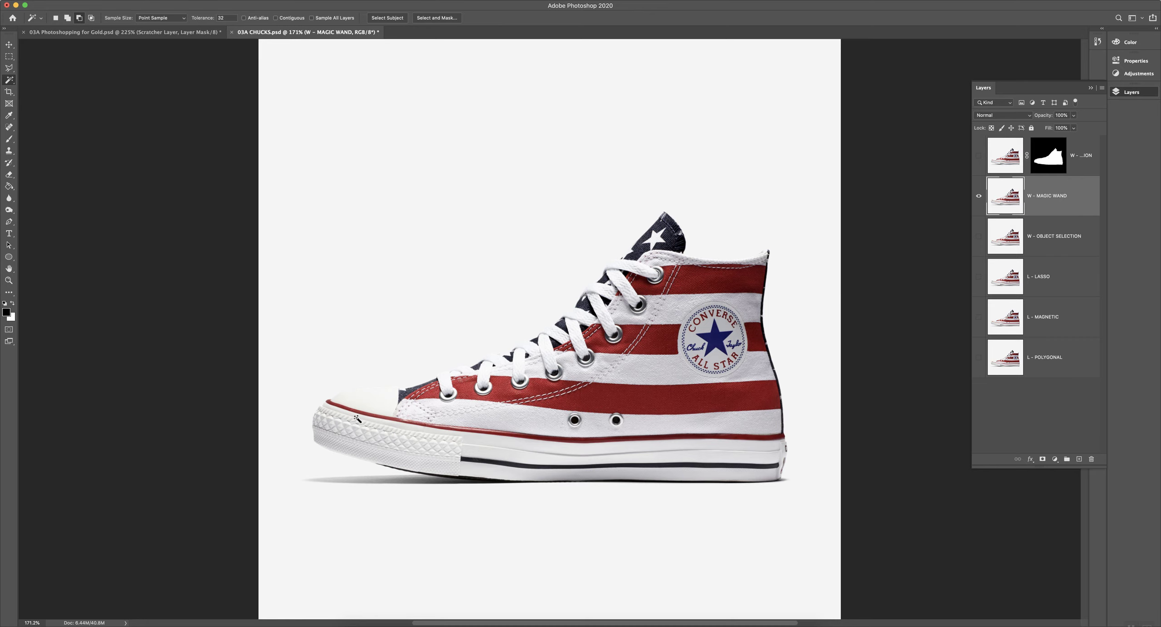
Step: Mask the W - MAGIC WAND layer from a Magic Wand selection sampled at the shoe's white toe, and invert the mask
{"action": "left_click", "coordinate": [396, 405]}
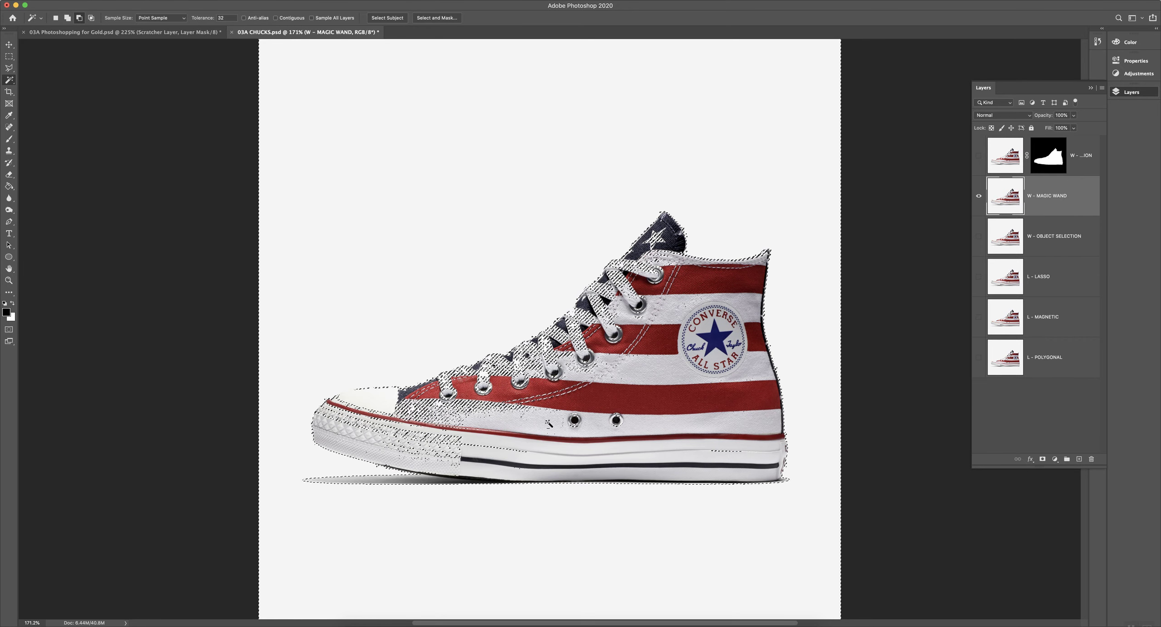
{"action": "left_click", "coordinate": [674, 415]}
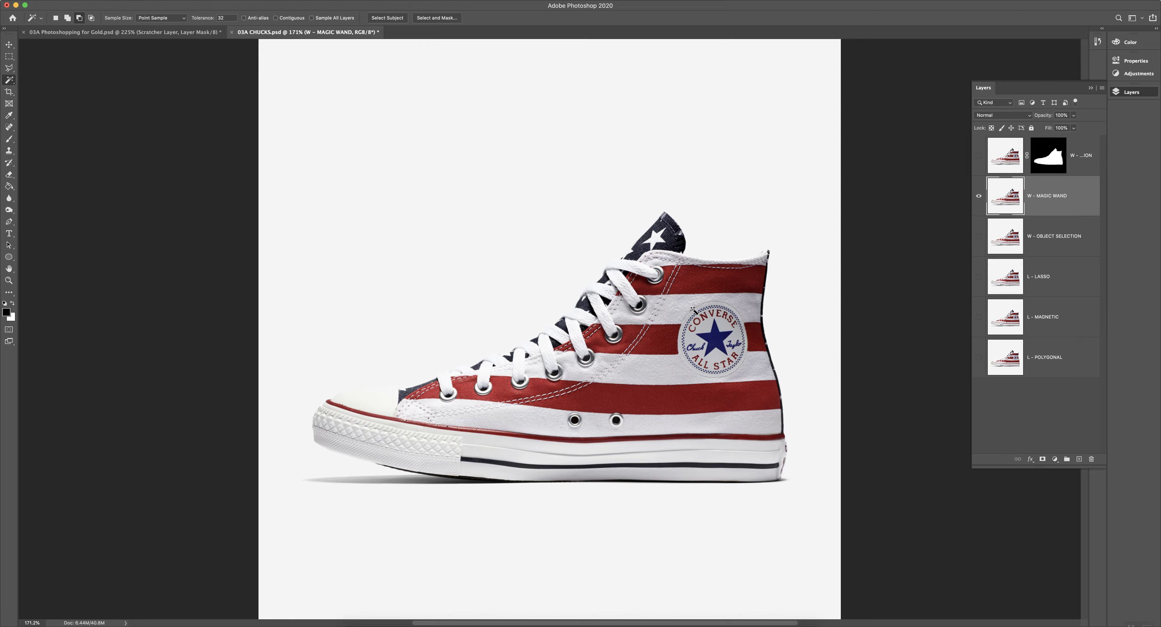
{"action": "left_click", "coordinate": [349, 409]}
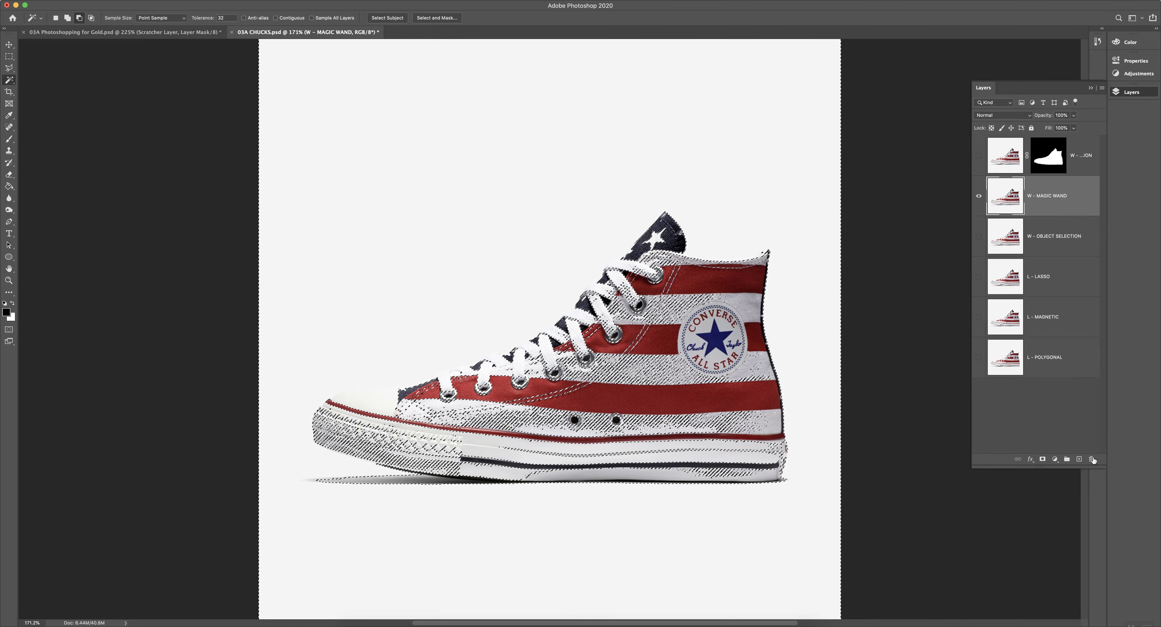
{"action": "left_click", "coordinate": [1043, 459]}
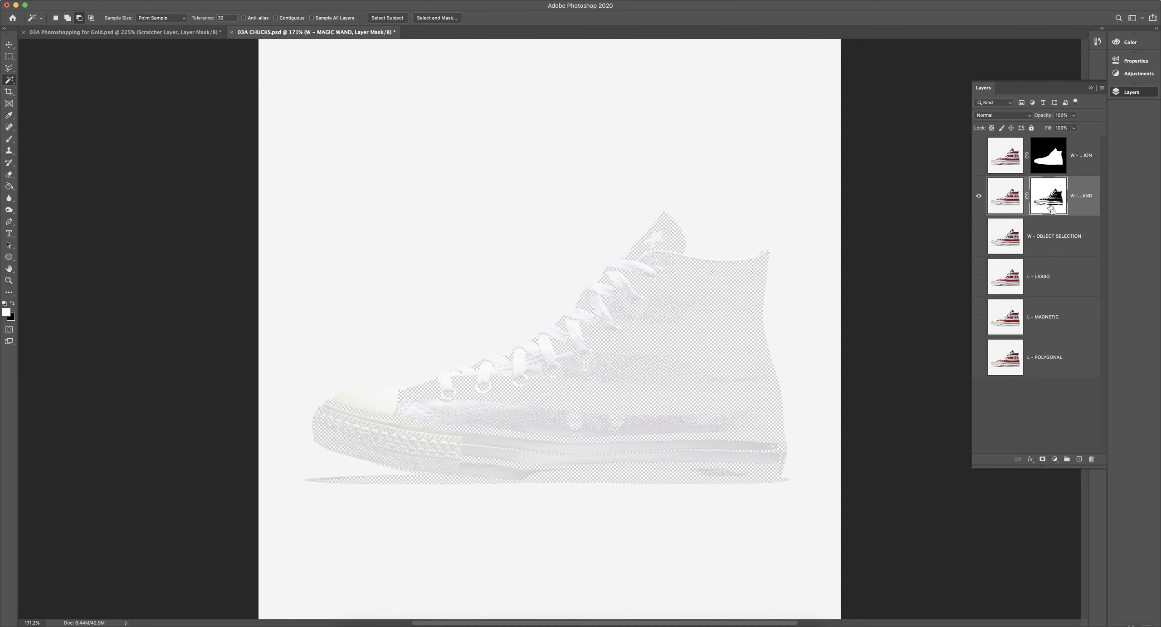
{"action": "key", "text": "super+i"}
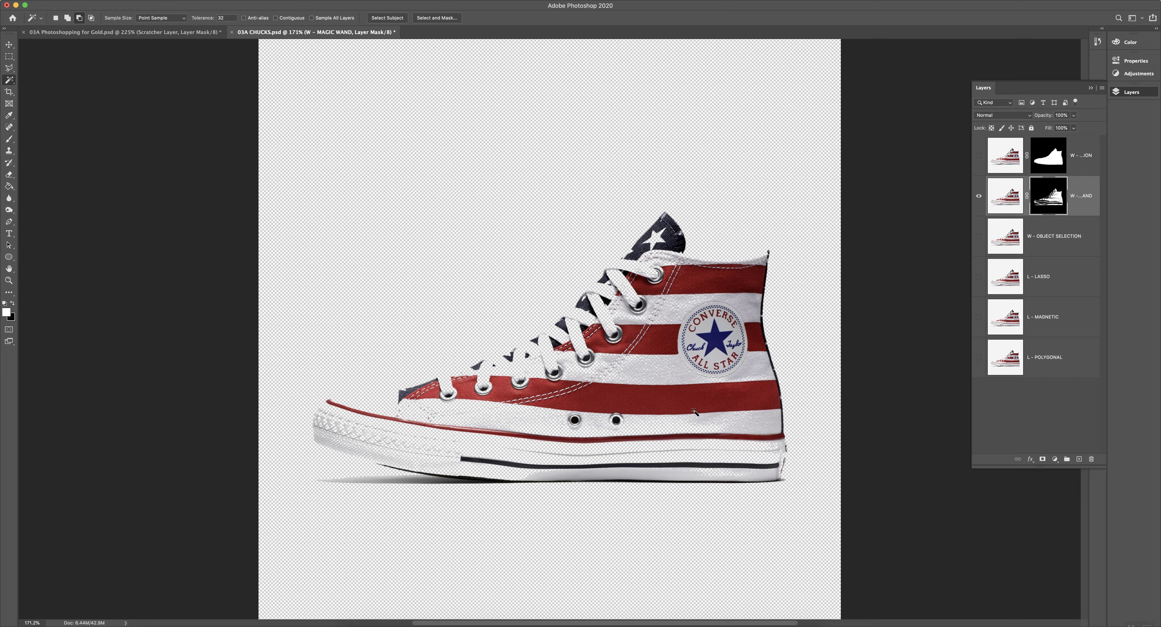
Step: Show W - OBJECT SELECTION instead of W - MAGIC WAND and mask its shoe using an Object Selection rectangle around it
{"action": "left_click", "coordinate": [979, 198]}
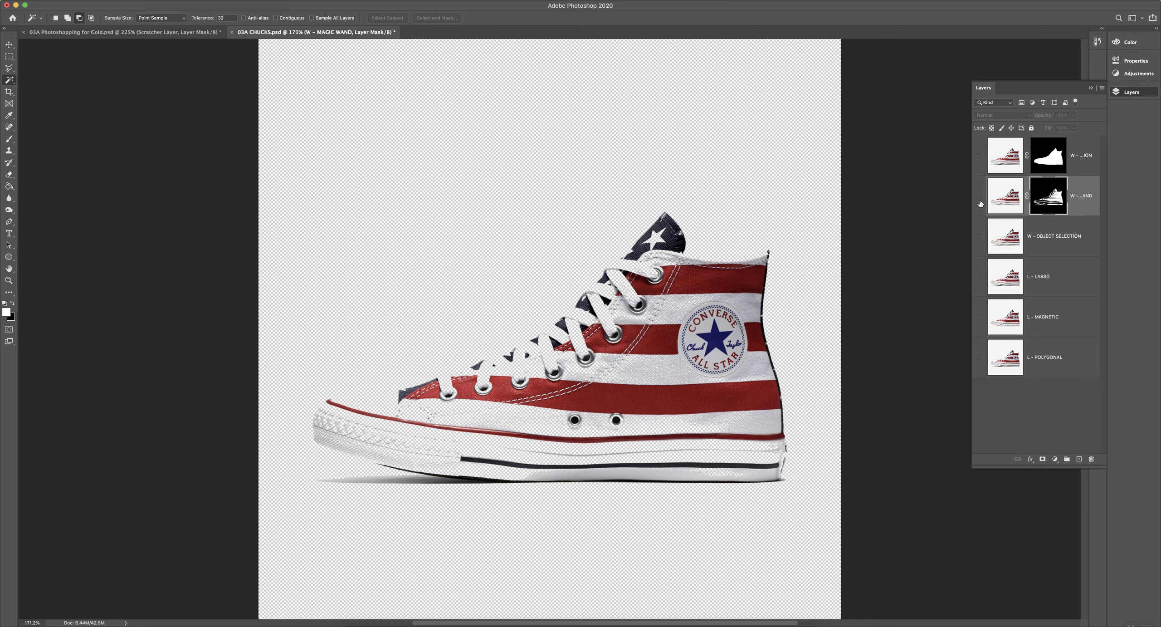
{"action": "left_click", "coordinate": [1040, 253]}
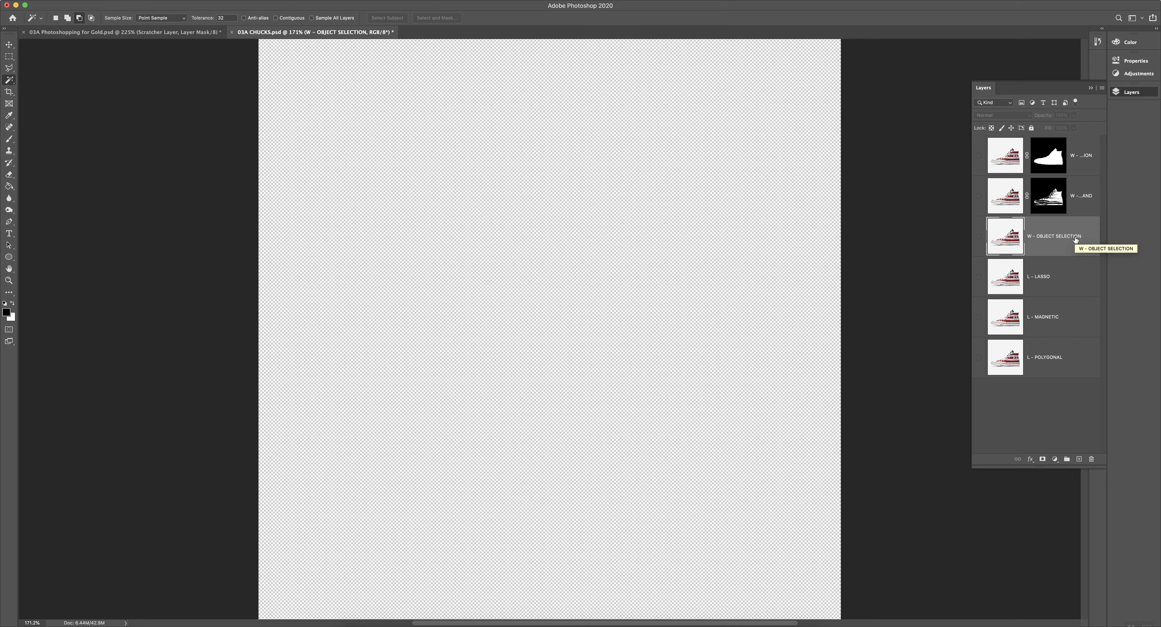
{"action": "left_click", "coordinate": [978, 240]}
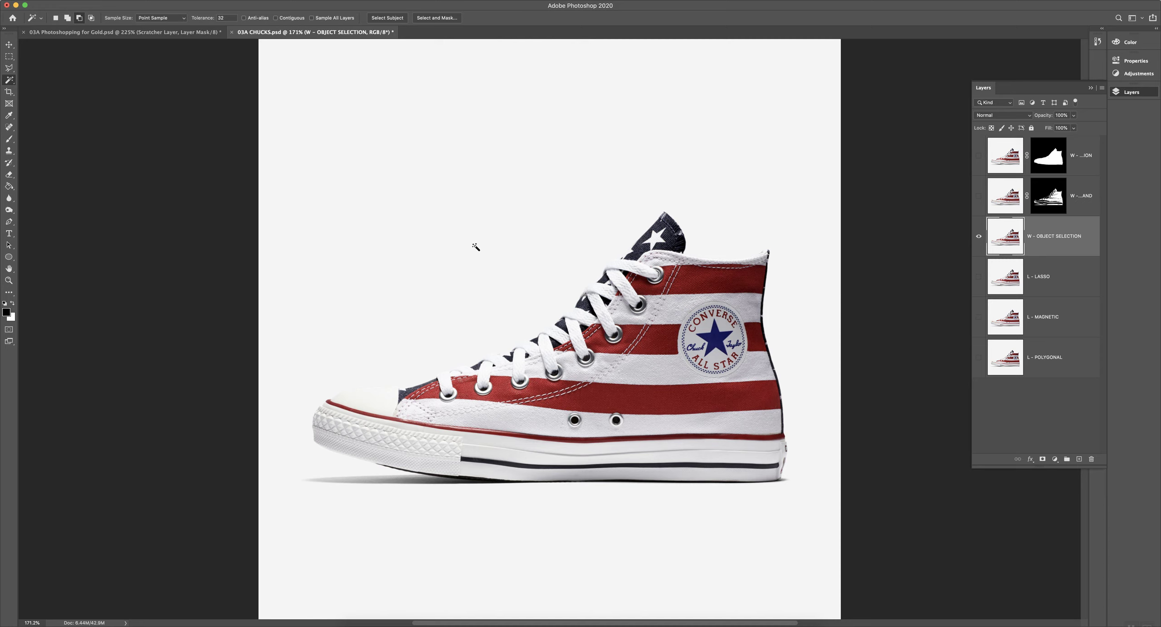
{"action": "right_click", "coordinate": [11, 83]}
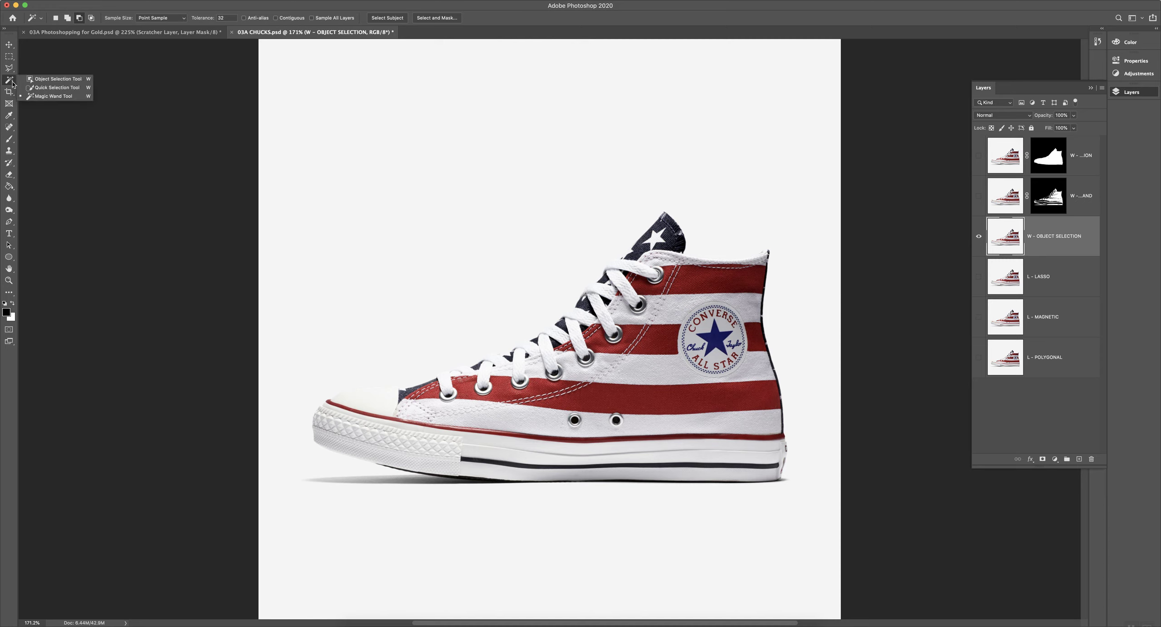
{"action": "left_click", "coordinate": [37, 80]}
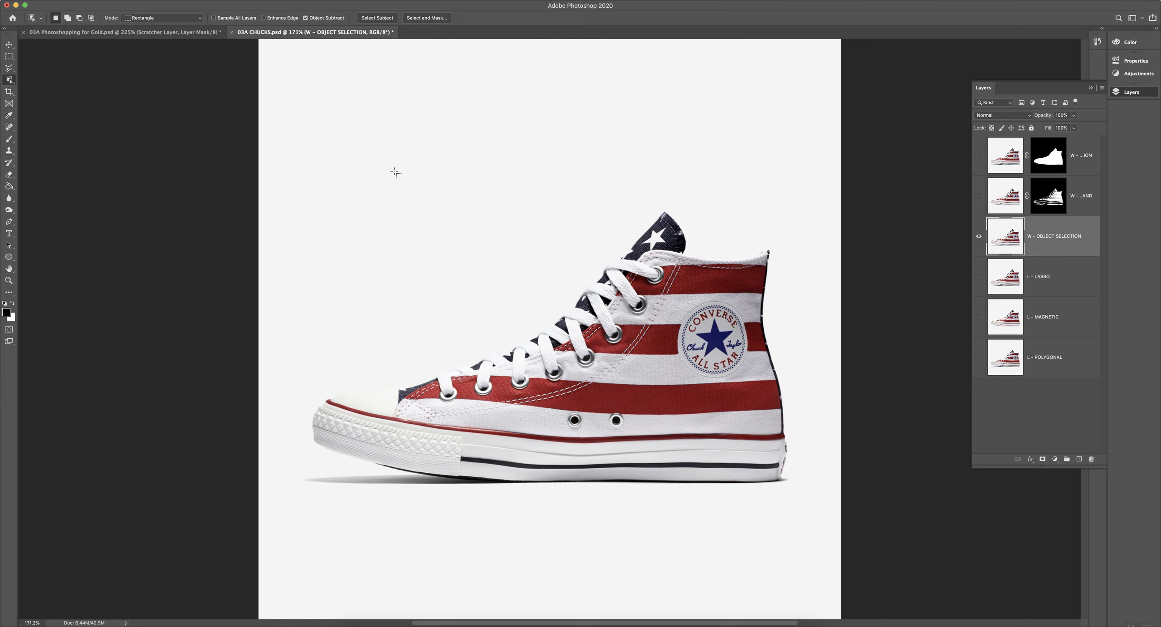
{"action": "left_click_drag", "start_coordinate": [297, 146], "coordinate": [799, 508]}
{"action": "left_click", "coordinate": [1042, 459]}
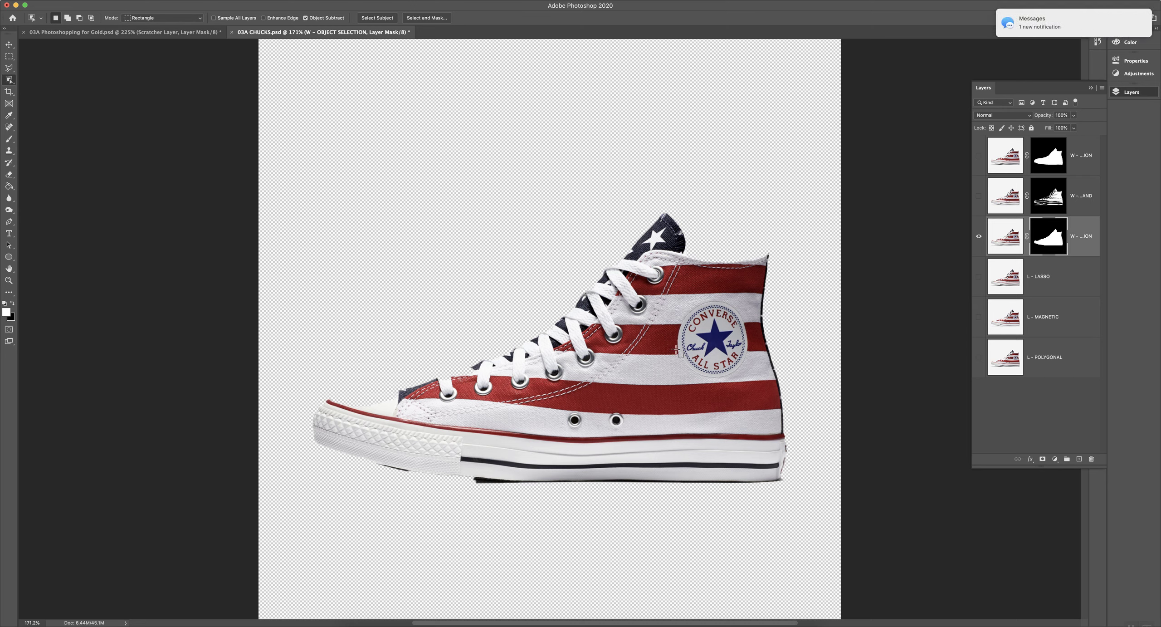
Step: Hide the masked W - OBJECT SELECTION layer, and show and select L - LASSO
{"action": "left_click", "coordinate": [979, 240]}
{"action": "left_click", "coordinate": [1049, 275]}
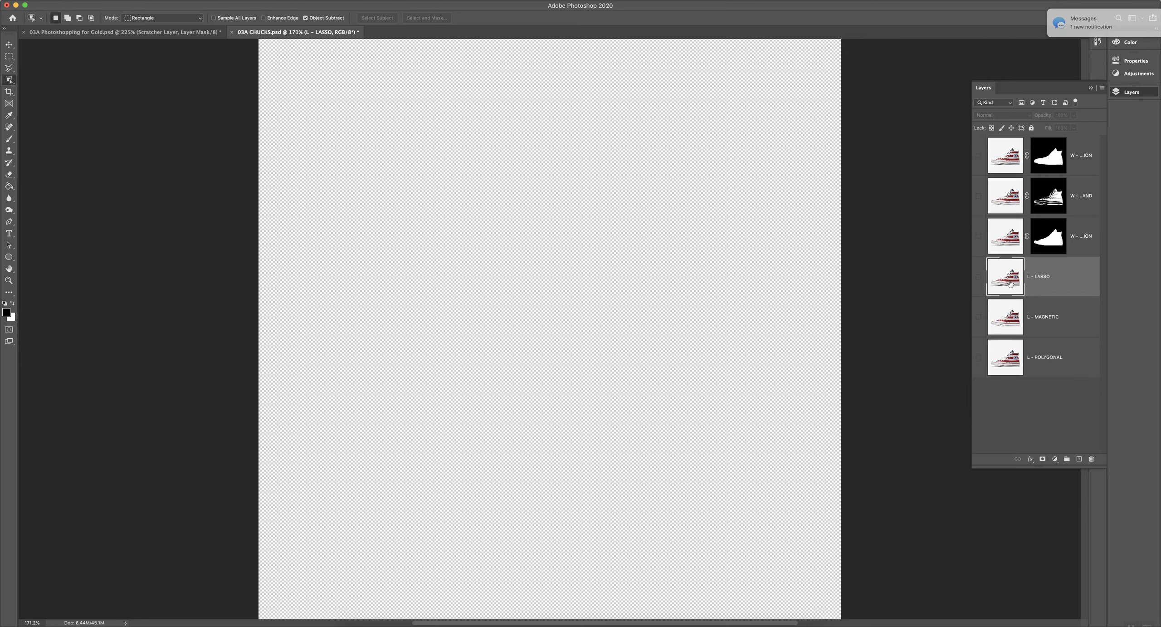
{"action": "left_click", "coordinate": [979, 278]}
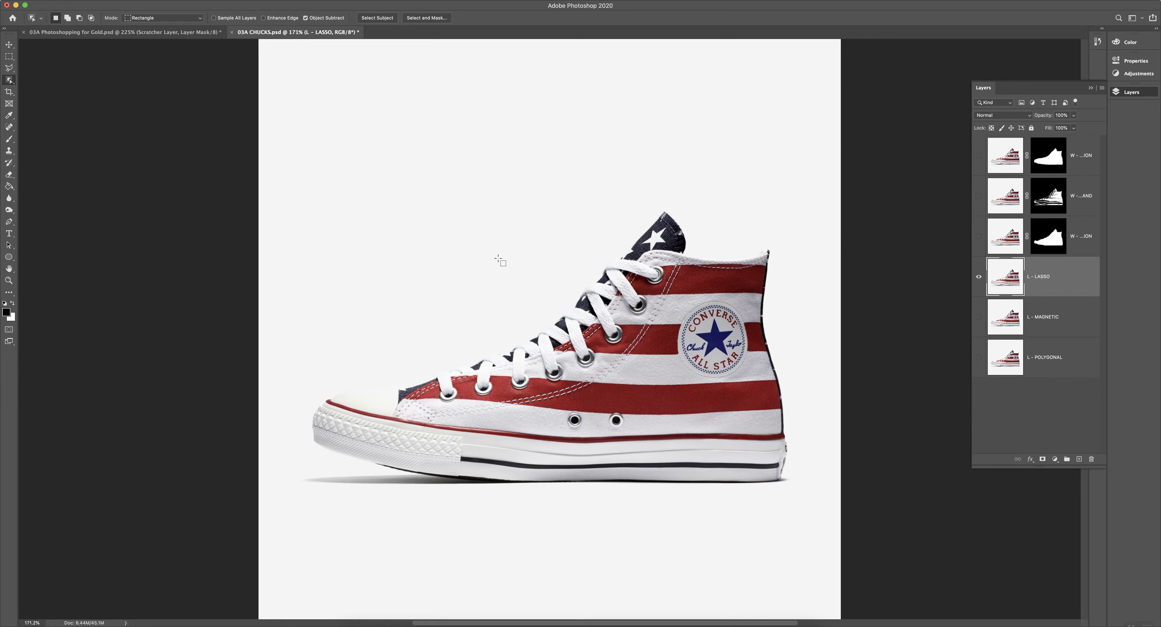
Step: Outline the whole shoe freehand with the Lasso tool and add a layer mask from the selection on L - LASSO
{"action": "key", "text": "l"}
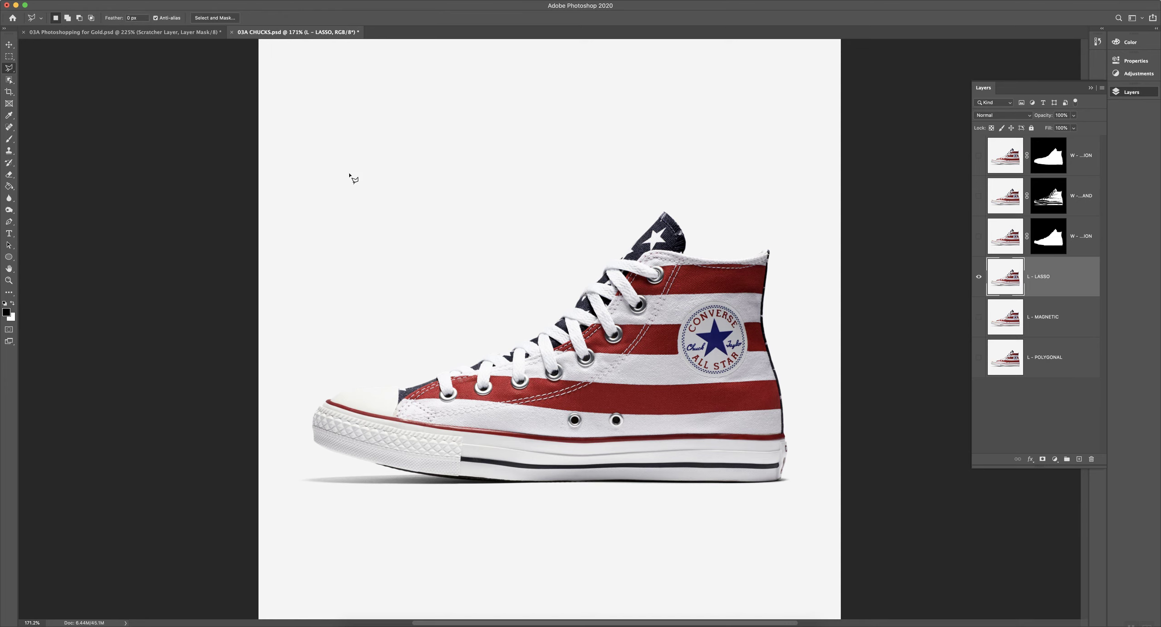
{"action": "right_click", "coordinate": [8, 70]}
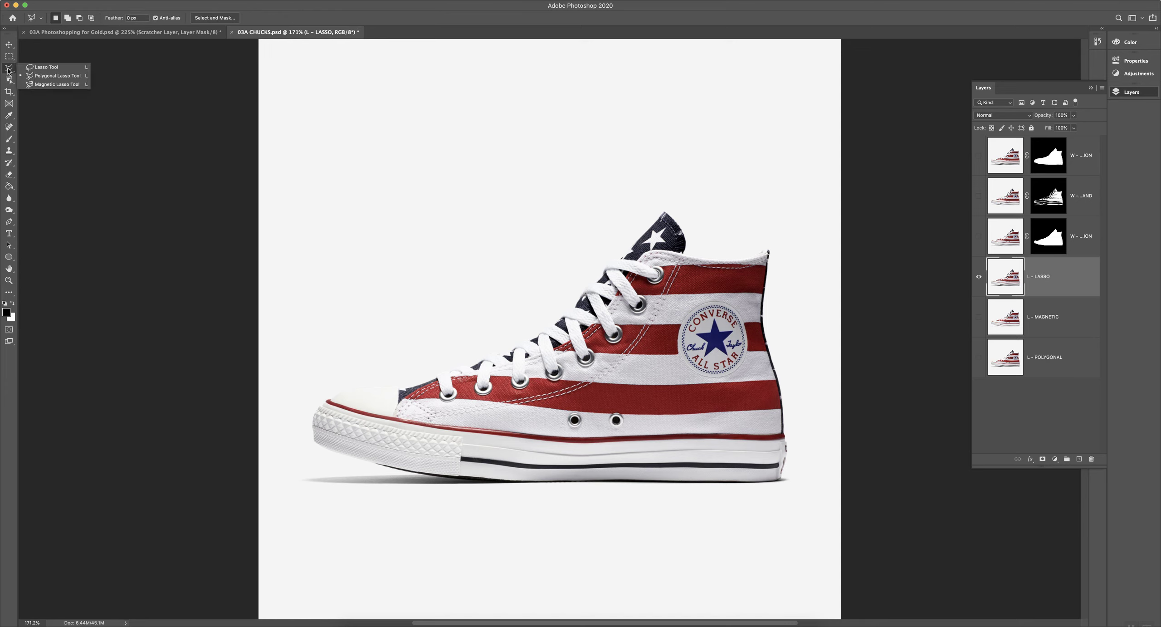
{"action": "left_click", "coordinate": [52, 70]}
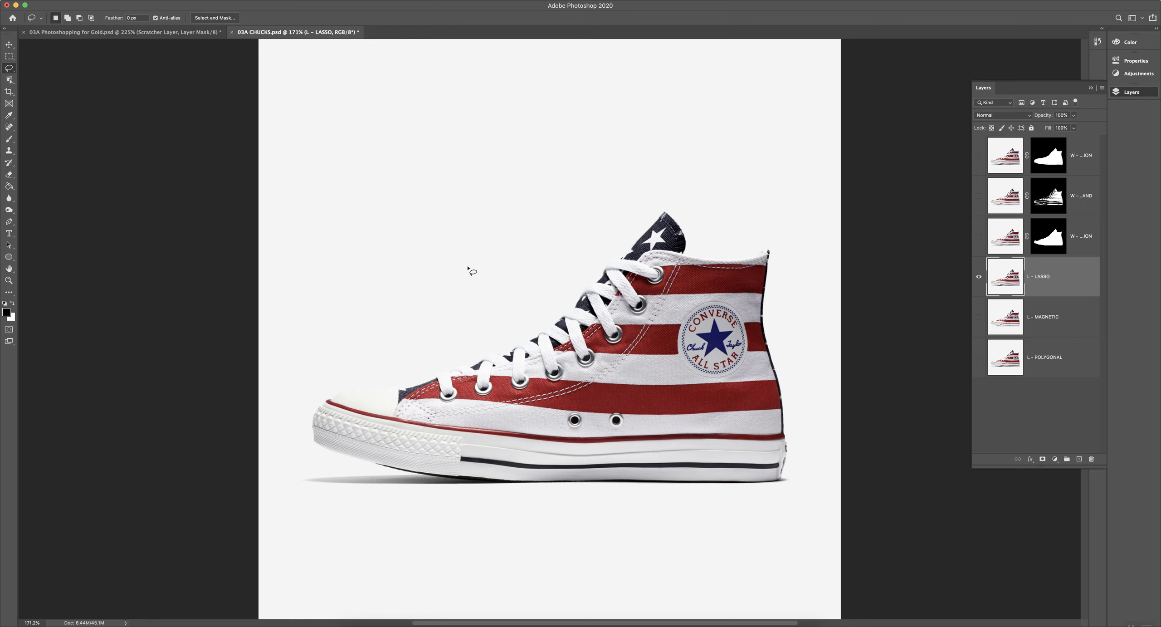
{"action": "mouse_move", "coordinate": [335, 394]}
{"action": "left_mouse_down"}
{"action": "mouse_move", "coordinate": [441, 382]}
{"action": "mouse_move", "coordinate": [529, 337]}
{"action": "mouse_move", "coordinate": [662, 212]}
{"action": "mouse_move", "coordinate": [695, 258]}
{"action": "mouse_move", "coordinate": [771, 250]}
{"action": "mouse_move", "coordinate": [771, 346]}
{"action": "mouse_move", "coordinate": [791, 455]}
{"action": "mouse_move", "coordinate": [781, 484]}
{"action": "mouse_move", "coordinate": [440, 476]}
{"action": "mouse_move", "coordinate": [319, 452]}
{"action": "mouse_move", "coordinate": [311, 418]}
{"action": "mouse_move", "coordinate": [345, 394]}
{"action": "left_mouse_up"}
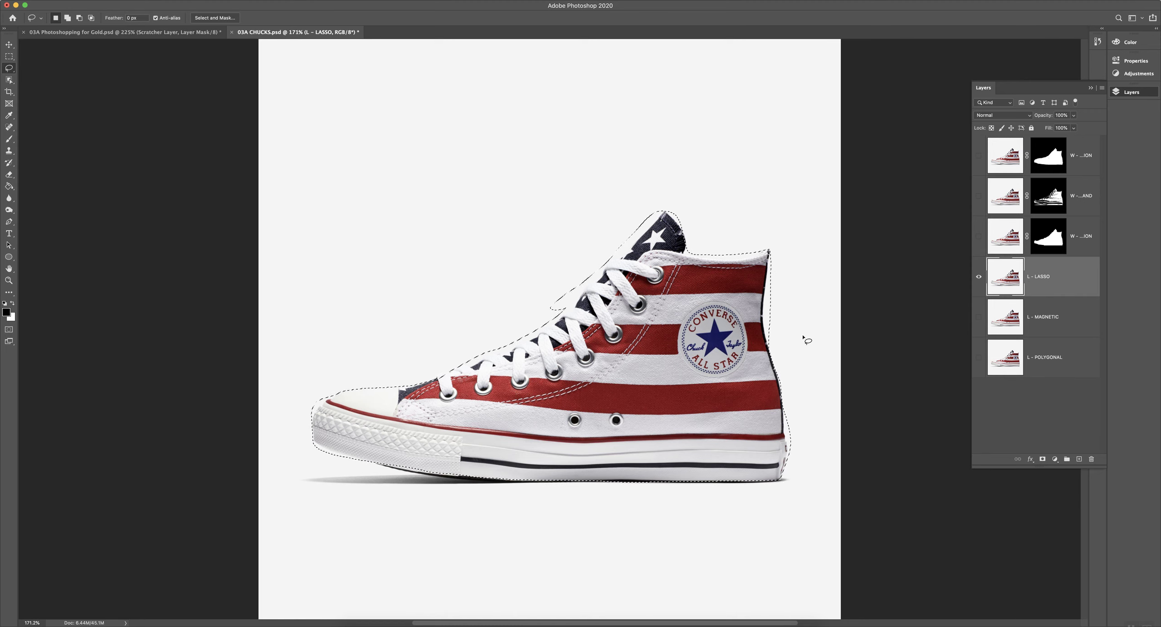
{"action": "left_click", "coordinate": [1042, 459]}
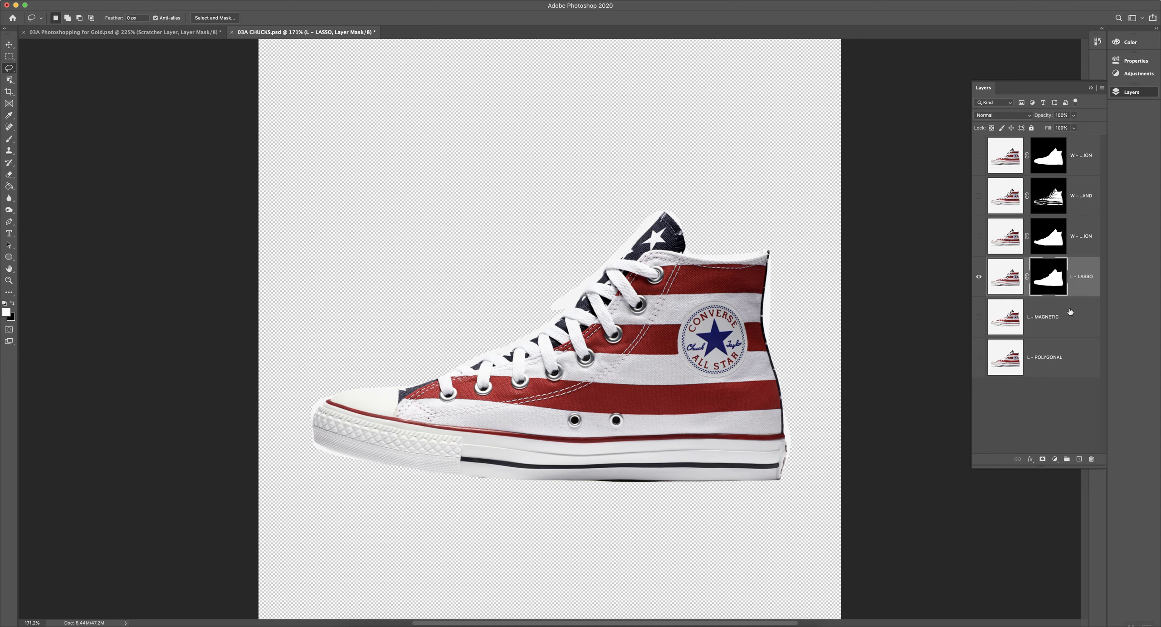
Step: Hide the masked L - LASSO layer, show and select L - MAGNETIC, with the Magnetic Lasso tool active
{"action": "left_click", "coordinate": [978, 282]}
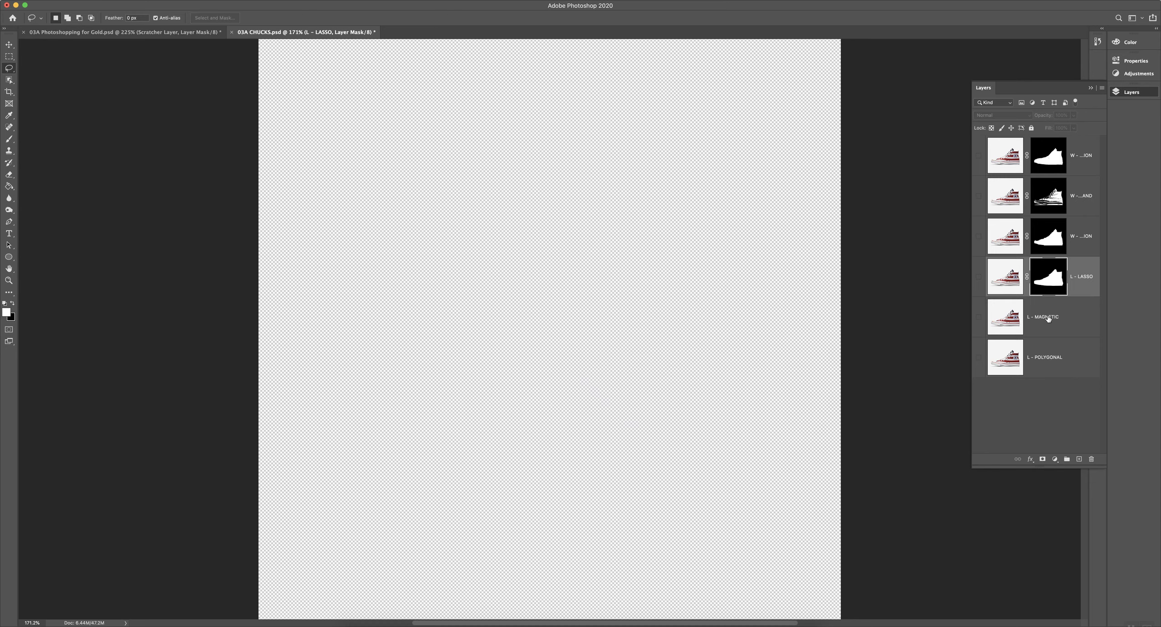
{"action": "left_click", "coordinate": [1036, 323]}
{"action": "left_click", "coordinate": [979, 320]}
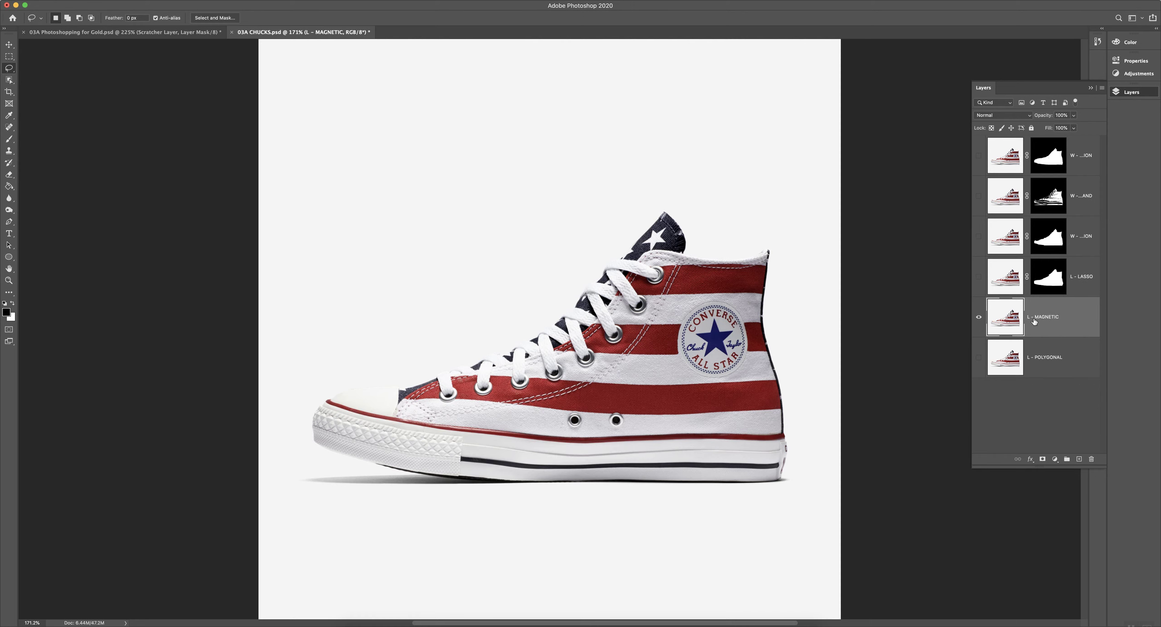
{"action": "right_click", "coordinate": [10, 69]}
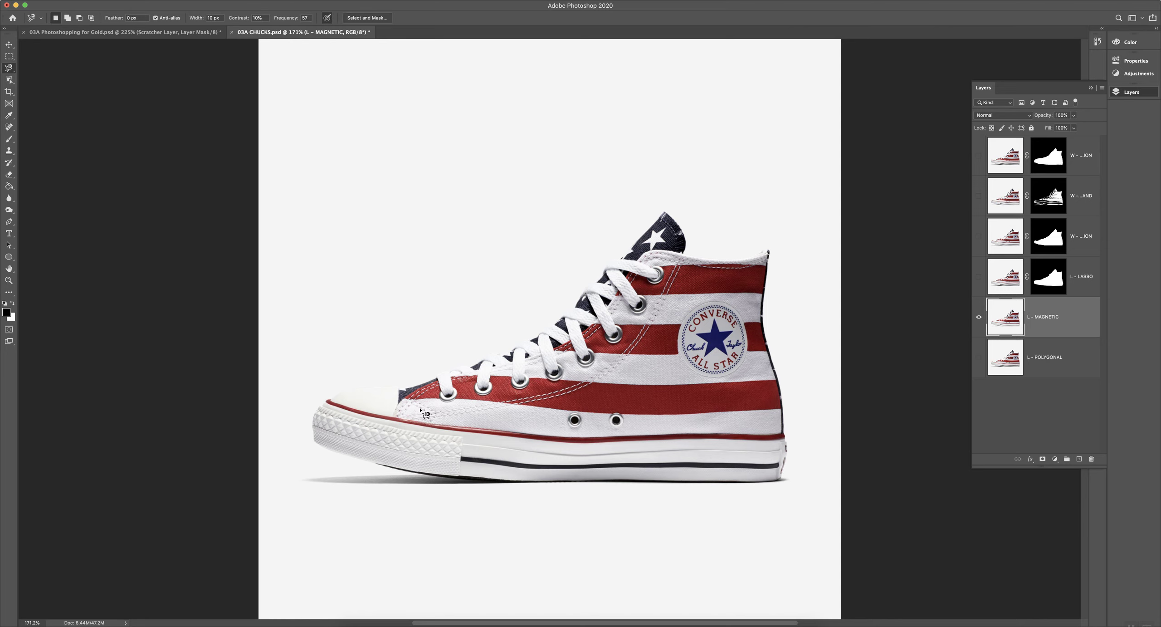
{"action": "left_click", "coordinate": [336, 394]}
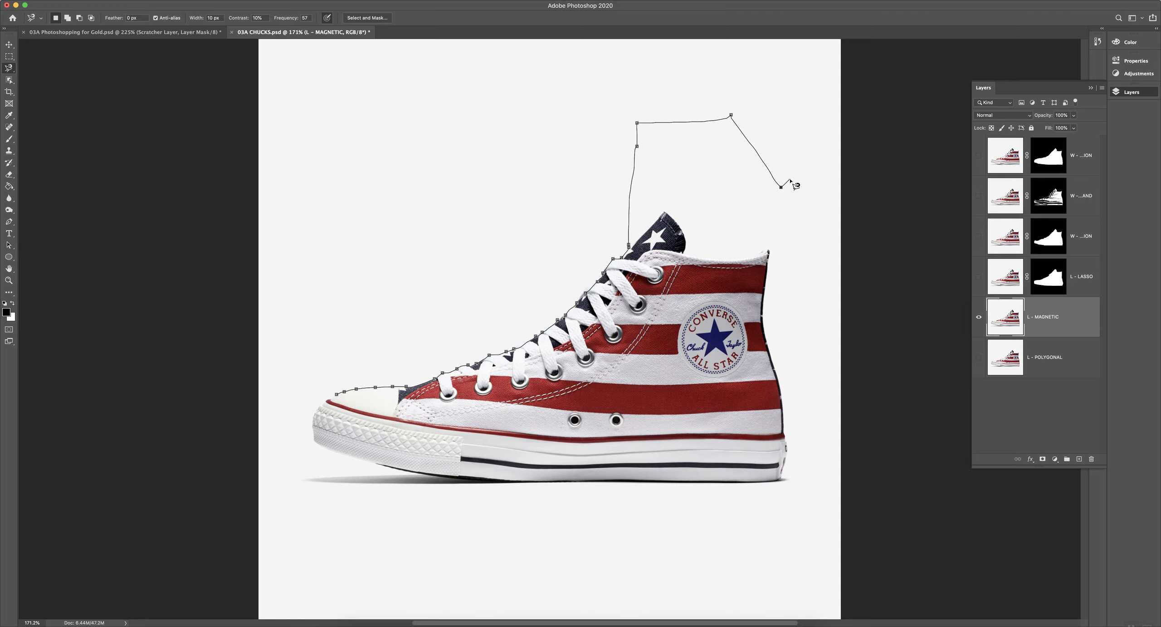
{"action": "key", "text": "BackSpace"}
{"action": "key", "text": "BackSpace"}
{"action": "key", "text": "BackSpace"}
{"action": "key", "text": "BackSpace"}
{"action": "key", "text": "BackSpace"}
{"action": "key", "text": "BackSpace"}
{"action": "key", "text": "BackSpace"}
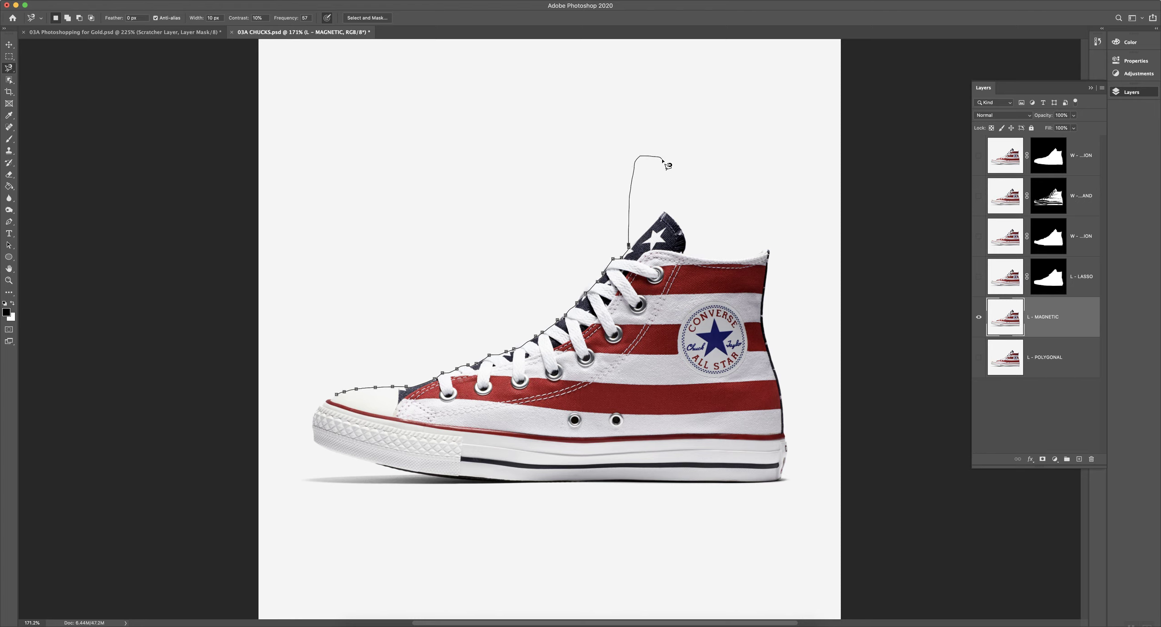
{"action": "key", "text": "BackSpace"}
{"action": "left_click", "coordinate": [632, 244]}
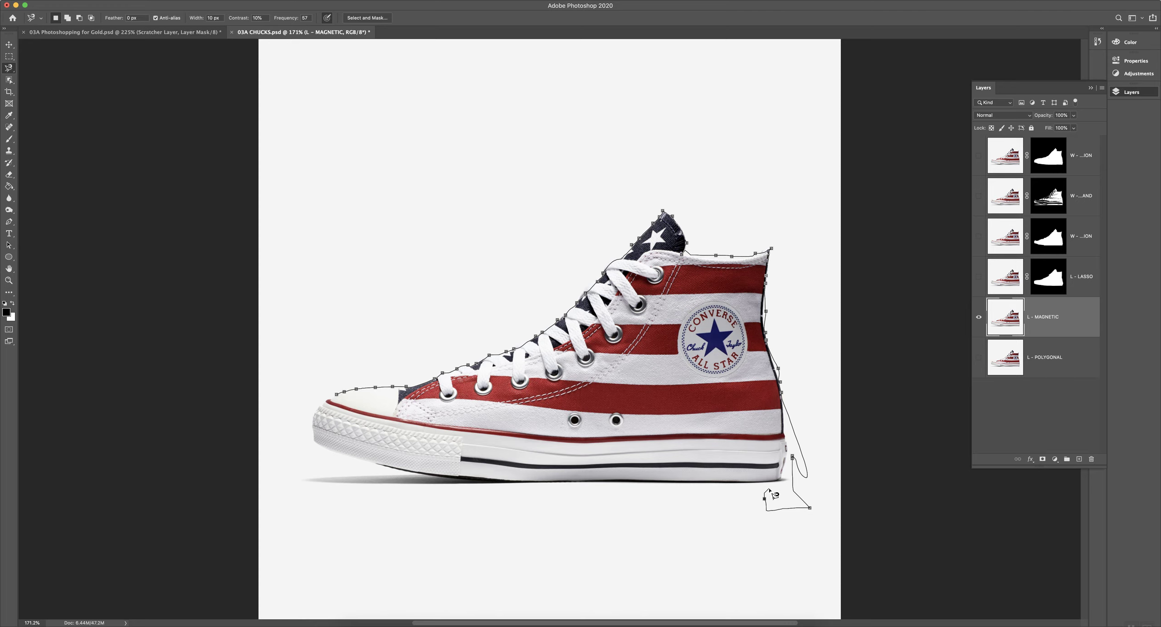
{"action": "key", "text": "Escape"}
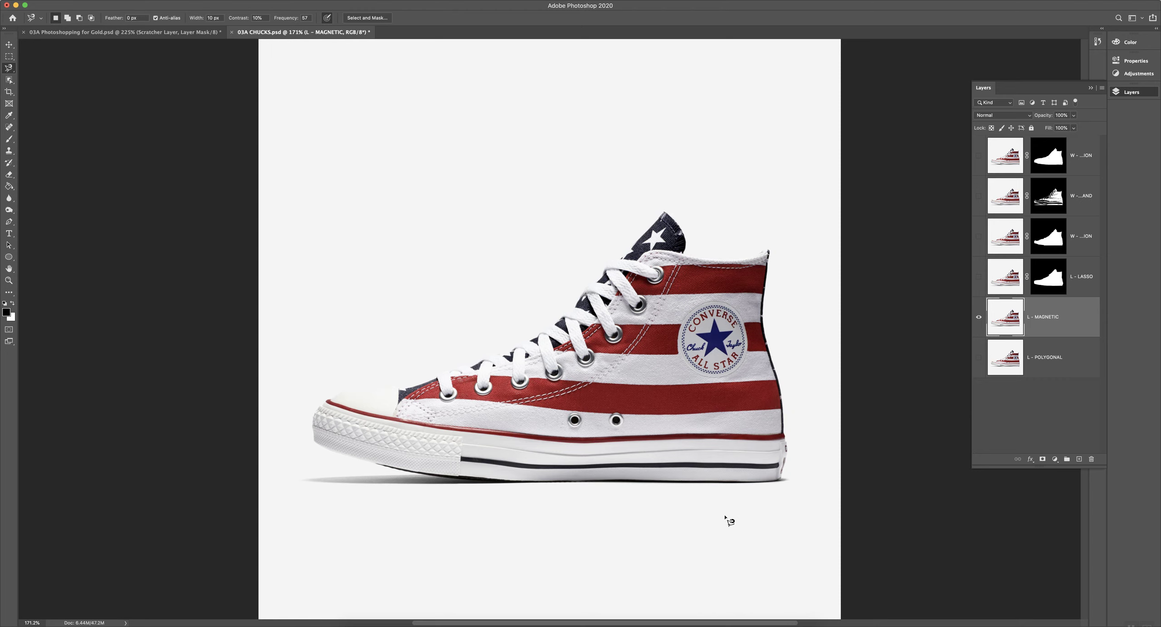
Step: Trace the whole shoe with the Magnetic Lasso starting at the toe cap, and mask the L - MAGNETIC layer from the selection
{"action": "left_click", "coordinate": [335, 398]}
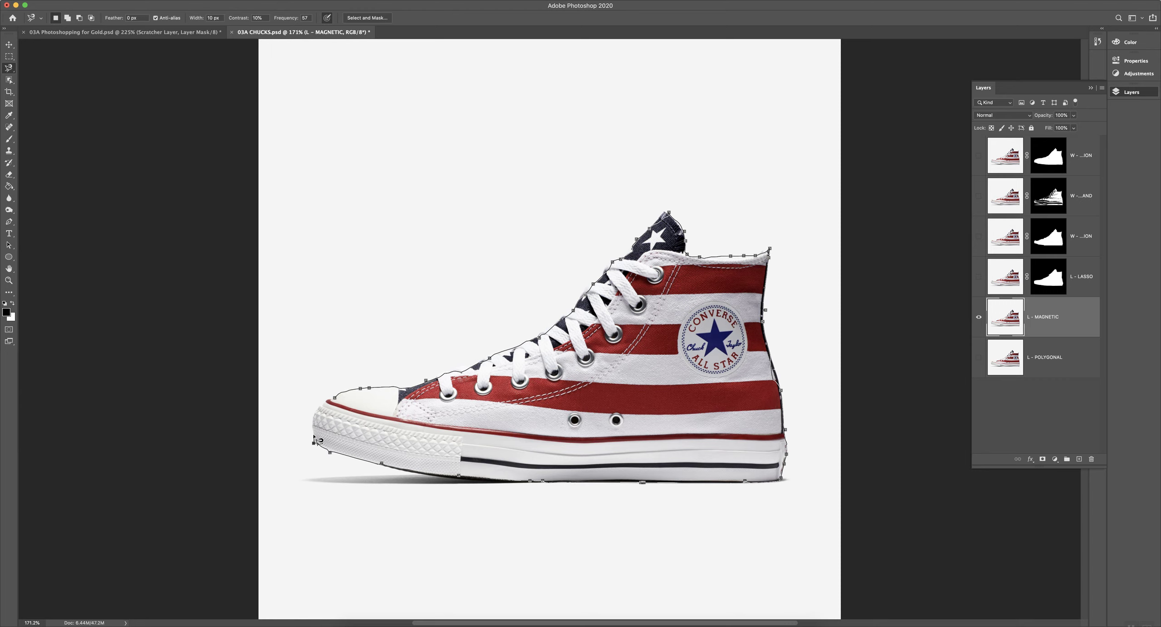
{"action": "left_click", "coordinate": [334, 398]}
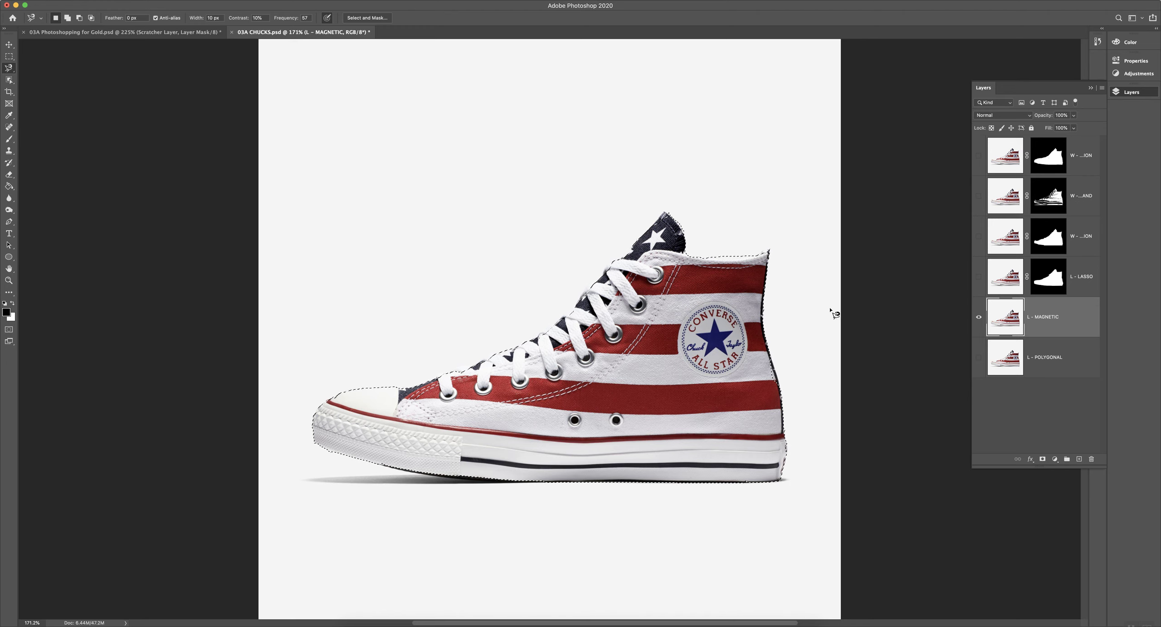
{"action": "left_click", "coordinate": [1041, 459]}
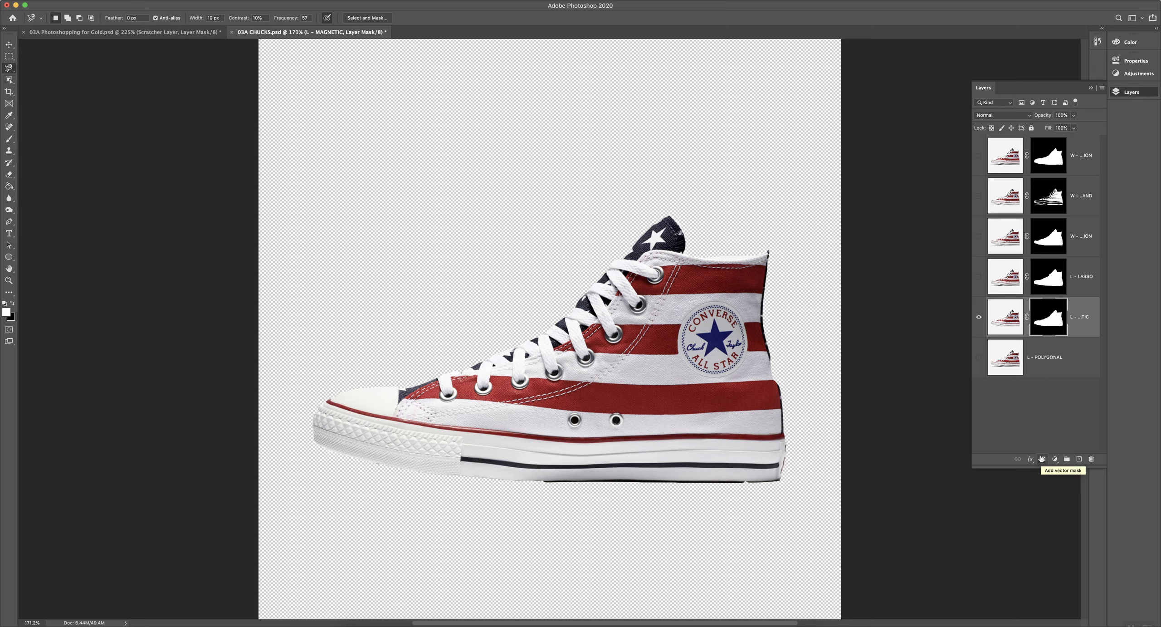
Step: Hide the masked L - MAGNETIC layer, show and select L - POLYGONAL, with the Polygonal Lasso tool active
{"action": "left_click", "coordinate": [1055, 365]}
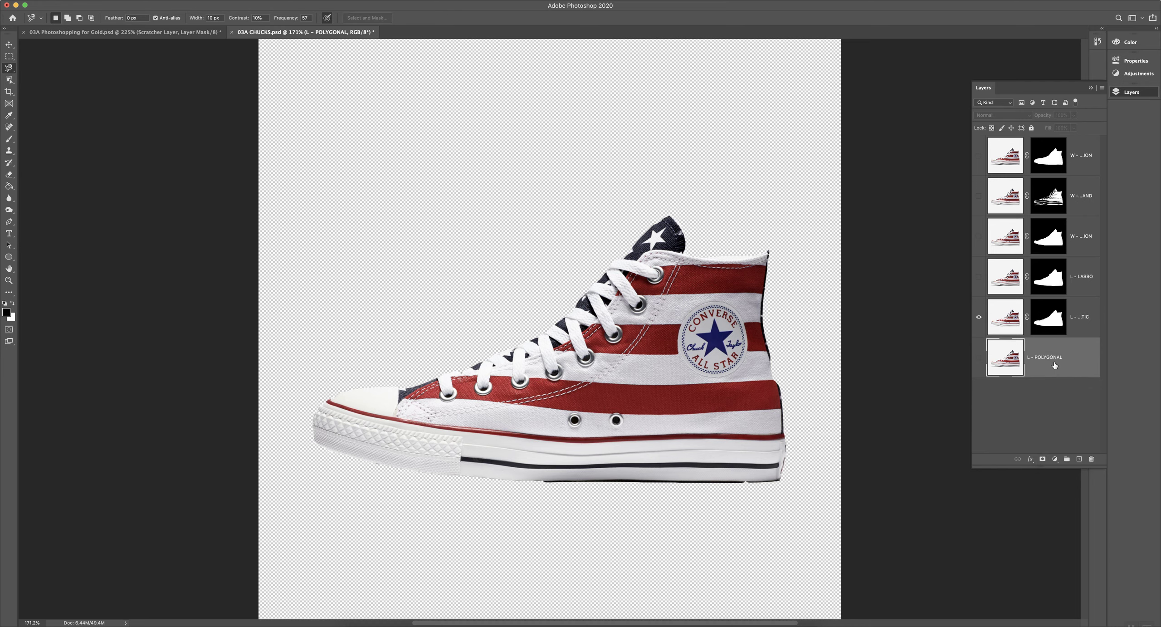
{"action": "left_click", "coordinate": [979, 320]}
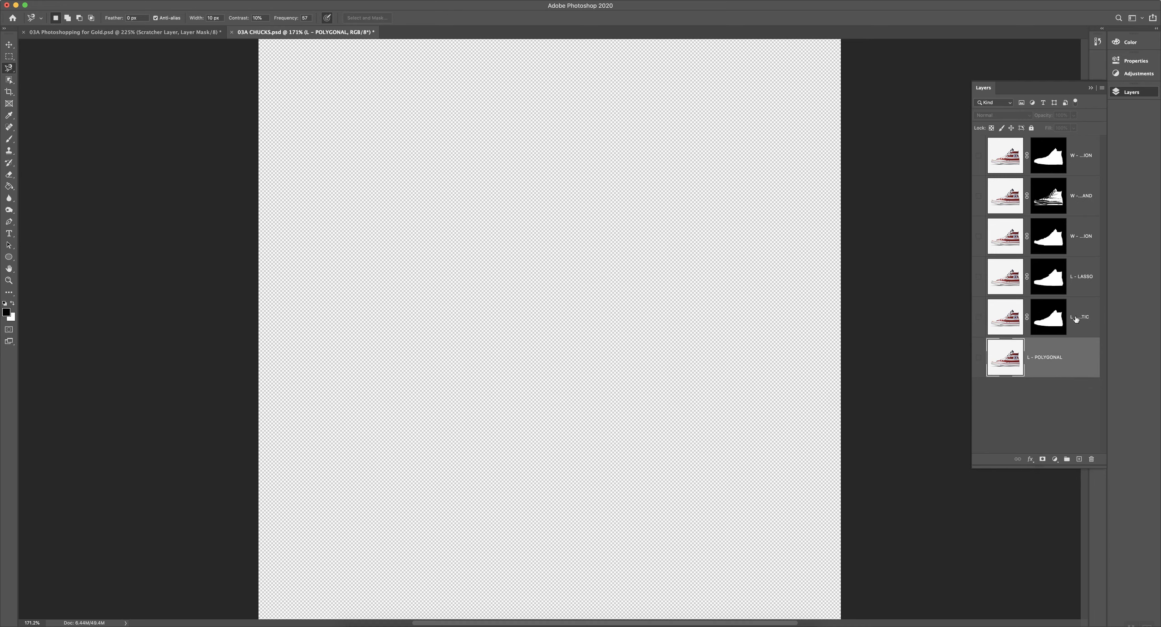
{"action": "left_click", "coordinate": [979, 357]}
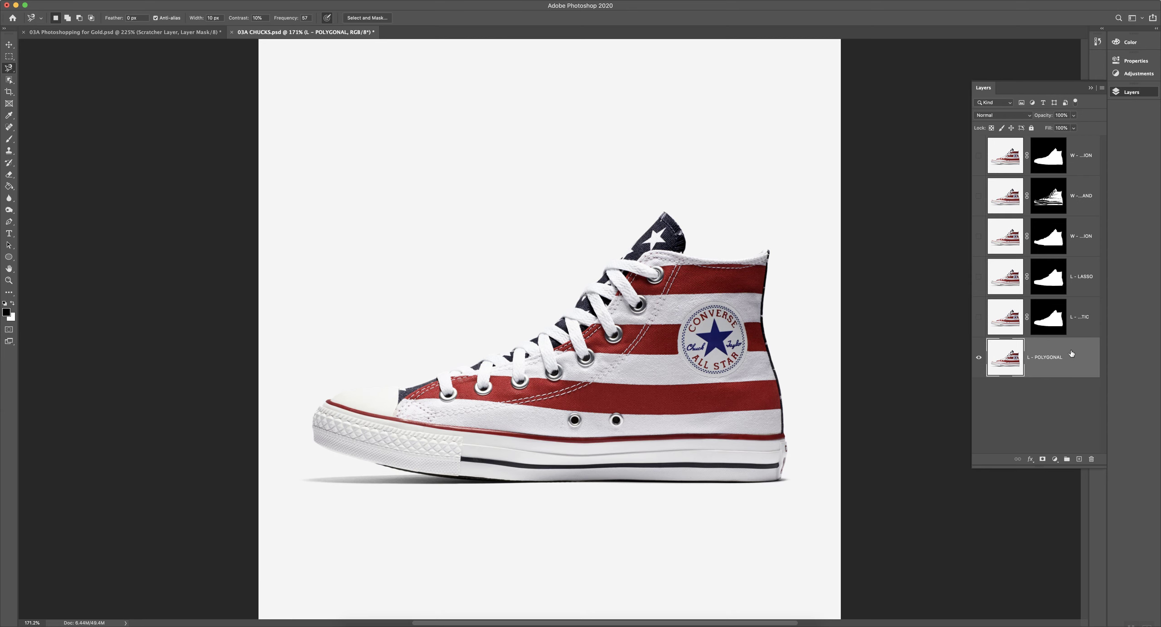
{"action": "left_click", "coordinate": [8, 69]}
{"action": "left_click", "coordinate": [51, 76]}
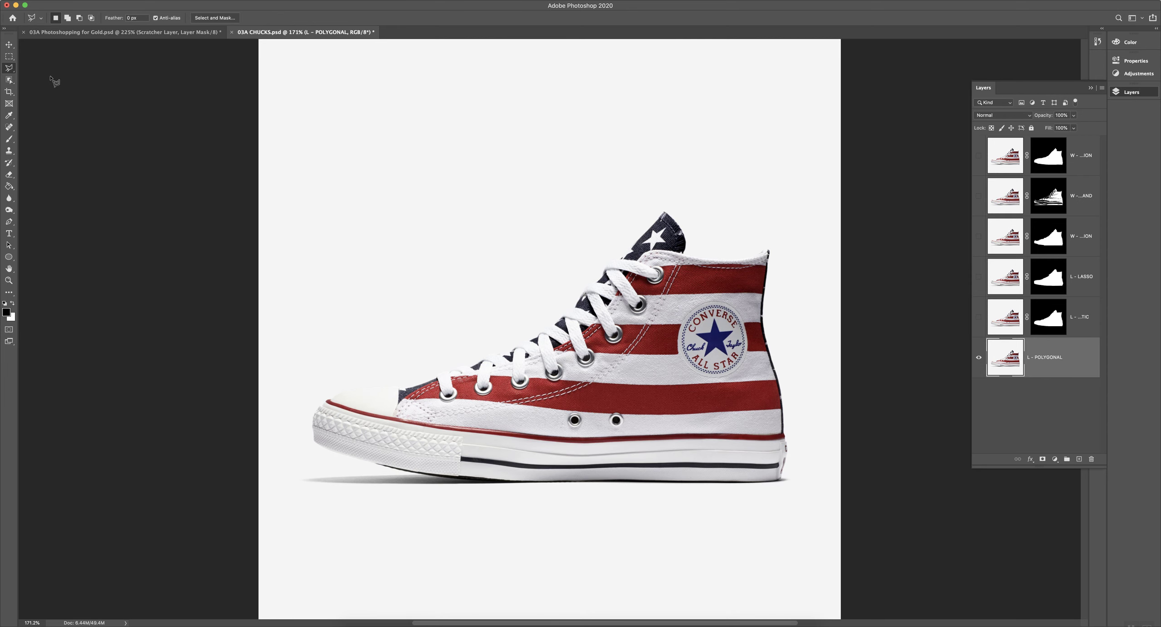
{"action": "left_click", "coordinate": [314, 412]}
{"action": "left_click", "coordinate": [354, 388]}
{"action": "left_click", "coordinate": [398, 387]}
{"action": "left_click", "coordinate": [422, 382]}
{"action": "left_click", "coordinate": [542, 330]}
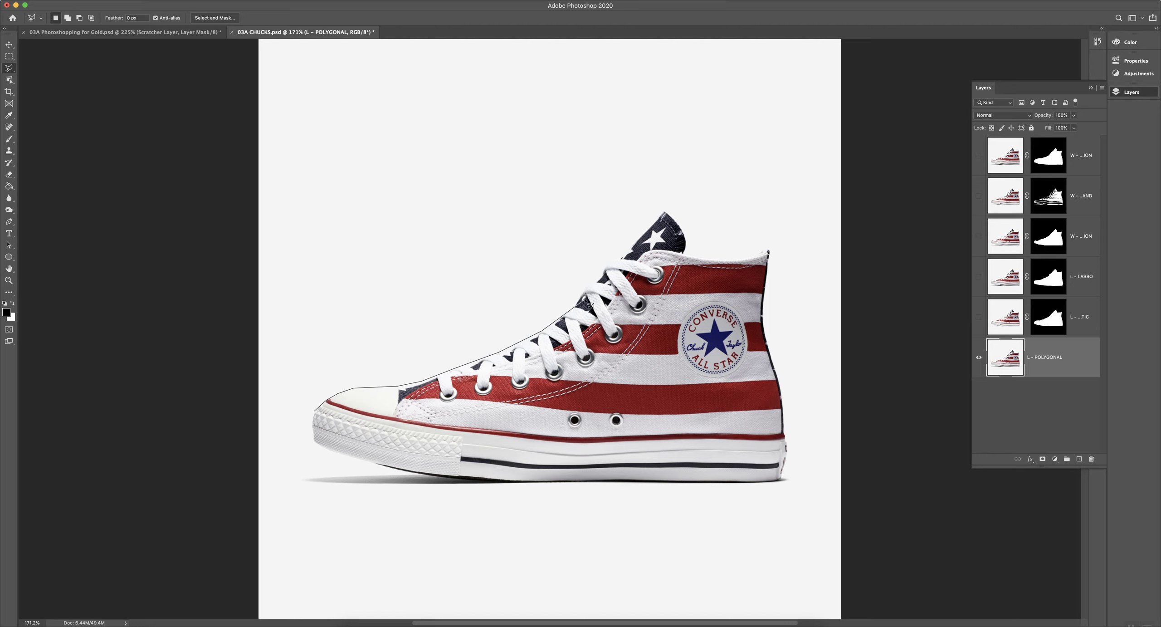
{"action": "left_click", "coordinate": [574, 307]}
{"action": "left_click", "coordinate": [586, 287]}
{"action": "left_click", "coordinate": [611, 261]}
{"action": "left_click", "coordinate": [664, 208]}
{"action": "key", "text": "Escape"}
{"action": "left_click", "coordinate": [680, 234]}
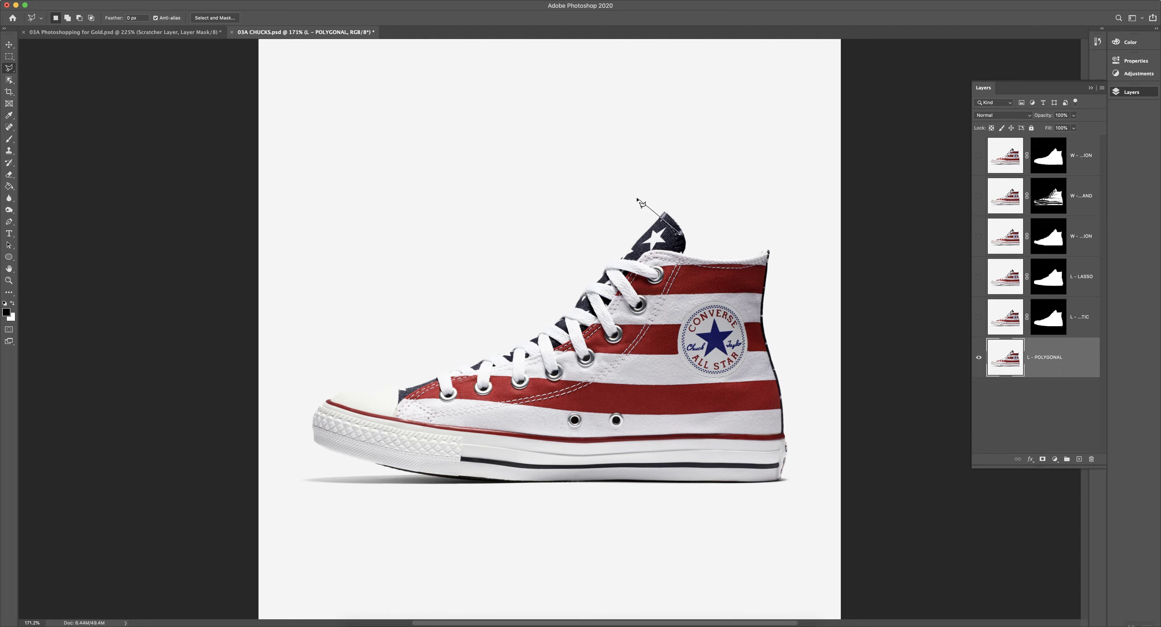
{"action": "left_click", "coordinate": [663, 209]}
{"action": "left_click", "coordinate": [315, 411]}
{"action": "left_click", "coordinate": [358, 388]}
{"action": "double_click", "coordinate": [399, 386]}
{"action": "key", "text": "super+d"}
Step: Trace the shoe's upper edge with the Polygonal Lasso from the toe cap over the laces and tongue to the top of the heel
{"action": "left_click", "coordinate": [325, 398]}
{"action": "left_click", "coordinate": [366, 388]}
{"action": "left_click", "coordinate": [424, 385]}
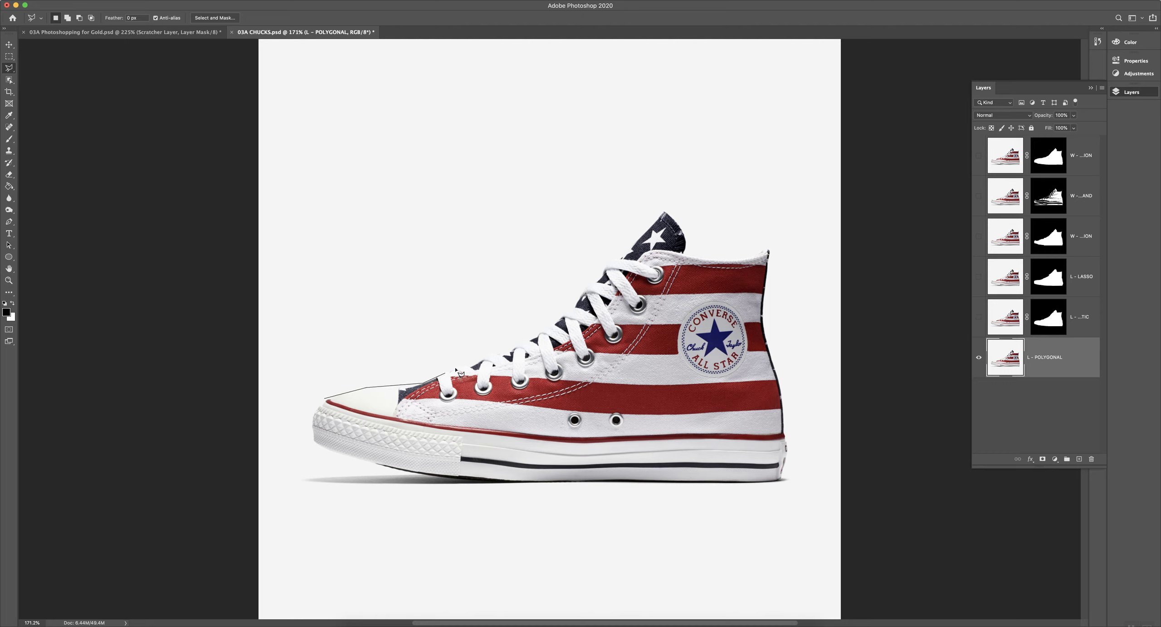
{"action": "left_click", "coordinate": [543, 332]}
{"action": "left_click", "coordinate": [585, 285]}
{"action": "left_click", "coordinate": [608, 261]}
{"action": "left_click", "coordinate": [622, 257]}
{"action": "left_click", "coordinate": [679, 224]}
{"action": "left_click", "coordinate": [716, 258]}
{"action": "left_click", "coordinate": [768, 250]}
{"action": "left_click", "coordinate": [772, 251]}
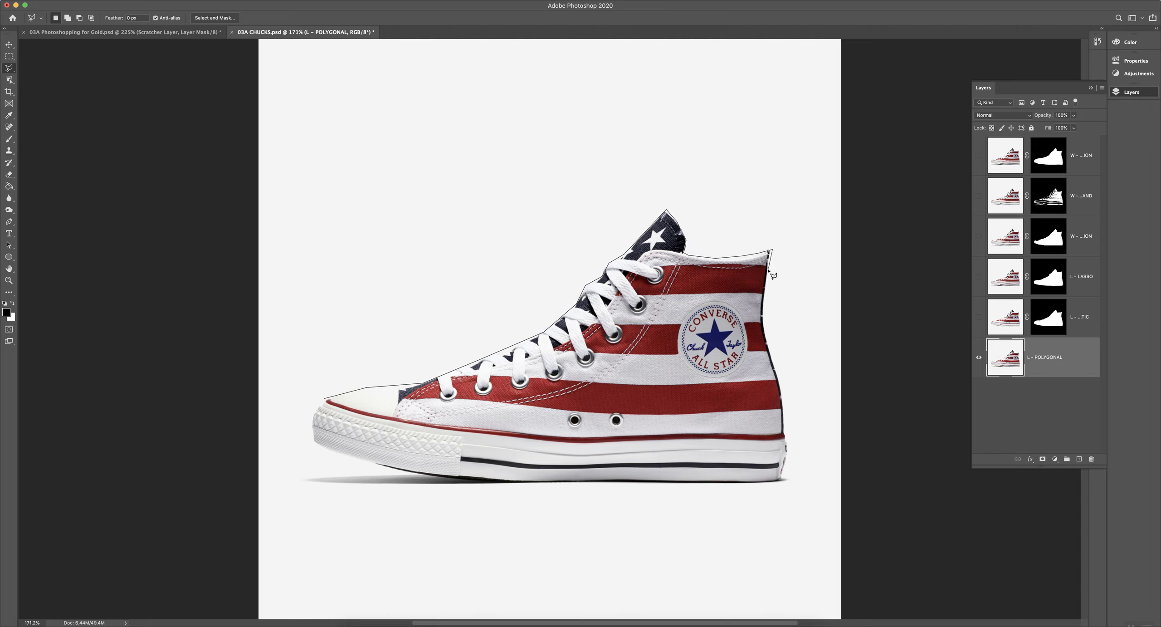
Step: Close the polygonal outline down the heel and along the sole to the toe, and mask the L - POLYGONAL layer from it
{"action": "left_click", "coordinate": [765, 338]}
{"action": "left_click", "coordinate": [782, 411]}
{"action": "left_click", "coordinate": [789, 459]}
{"action": "left_click", "coordinate": [781, 479]}
{"action": "left_click", "coordinate": [478, 481]}
{"action": "left_click", "coordinate": [428, 475]}
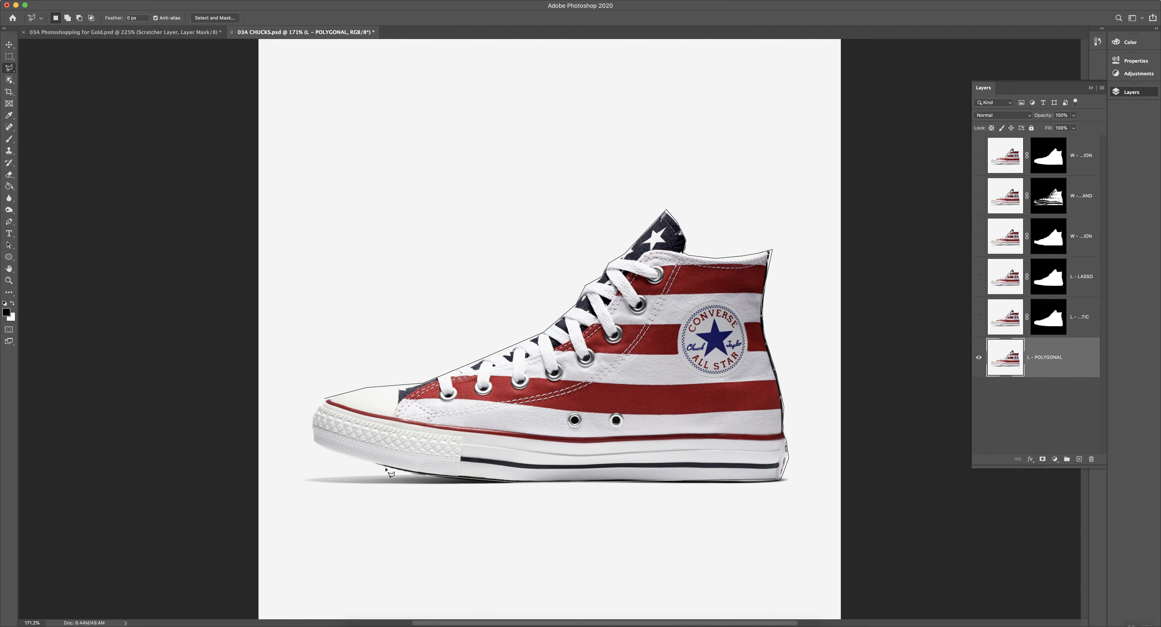
{"action": "left_click", "coordinate": [338, 453]}
{"action": "left_click", "coordinate": [325, 398]}
{"action": "left_click", "coordinate": [1044, 459]}
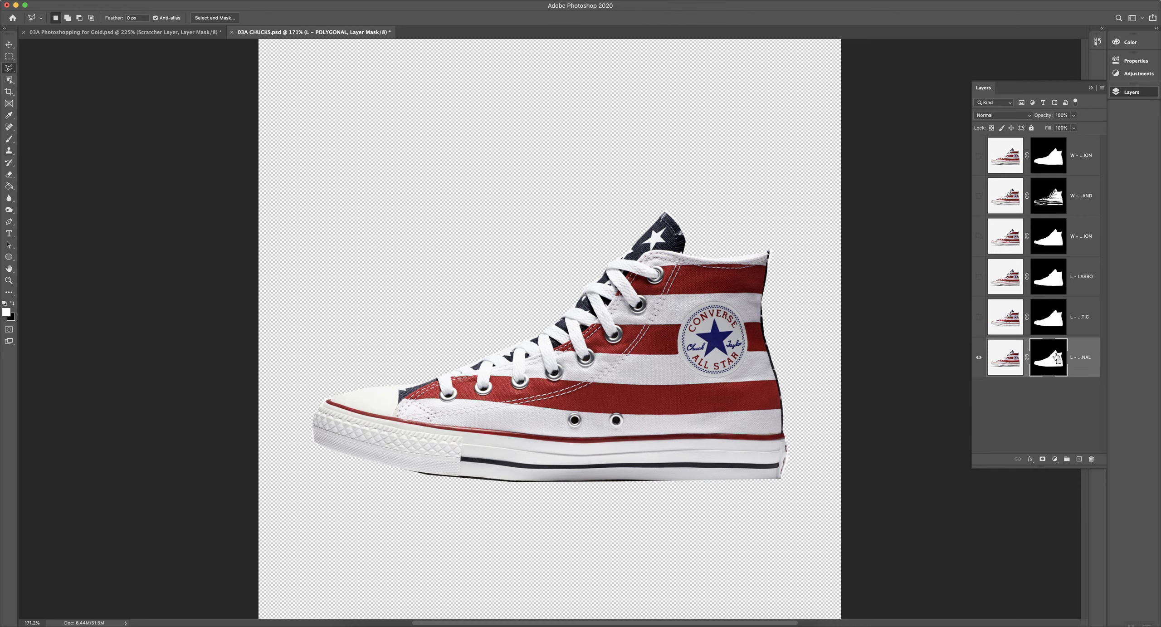
Step: Invert the L - POLYGONAL layer mask and invert it back, and toggle the mask-only view on and off
{"action": "key", "text": "super+i"}
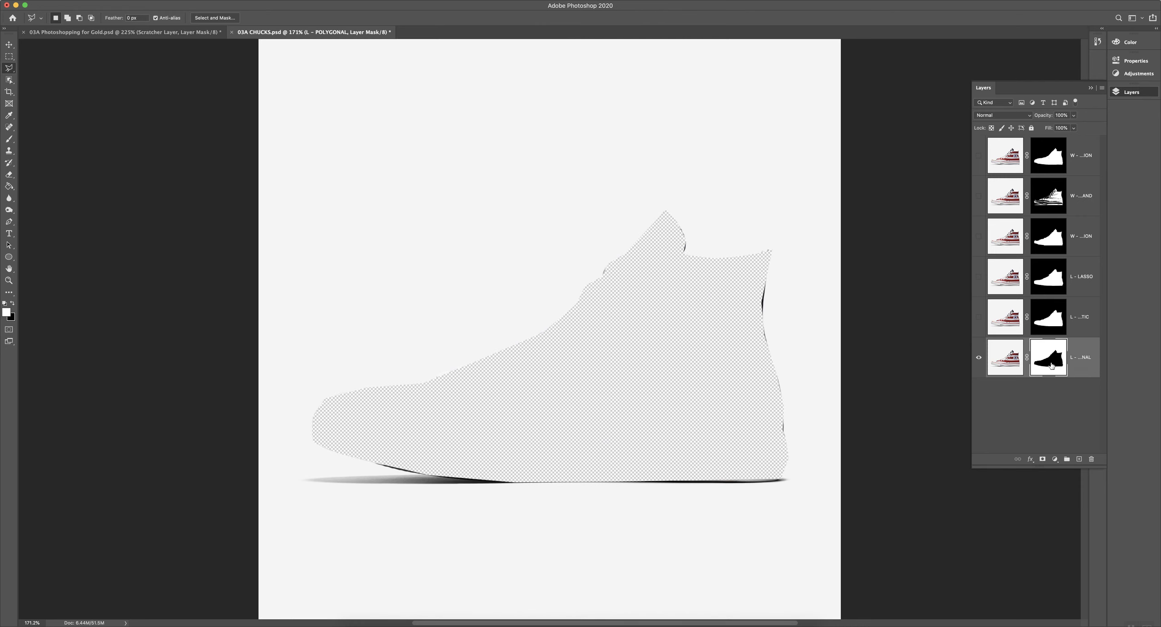
{"action": "key", "text": "super+i"}
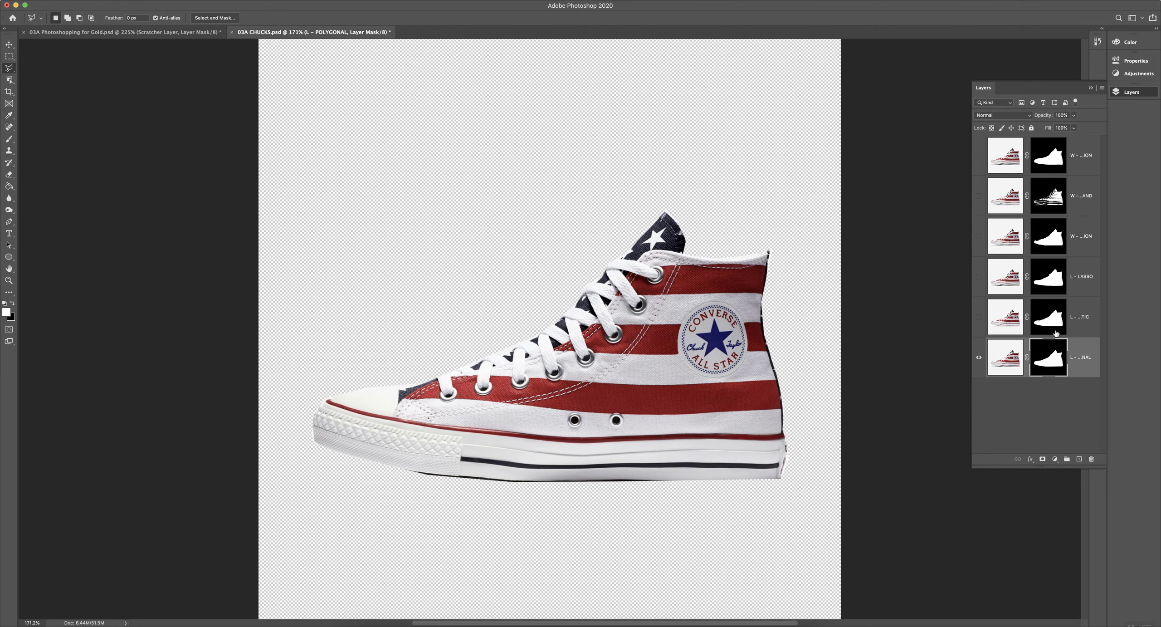
{"action": "left_click", "coordinate": [1055, 331]}
{"action": "left_click", "coordinate": [1052, 361]}
{"action": "left_click", "coordinate": [1051, 362], "text": "alt"}
{"action": "left_click", "coordinate": [1051, 361], "text": "alt"}
{"action": "left_click", "coordinate": [885, 1]}
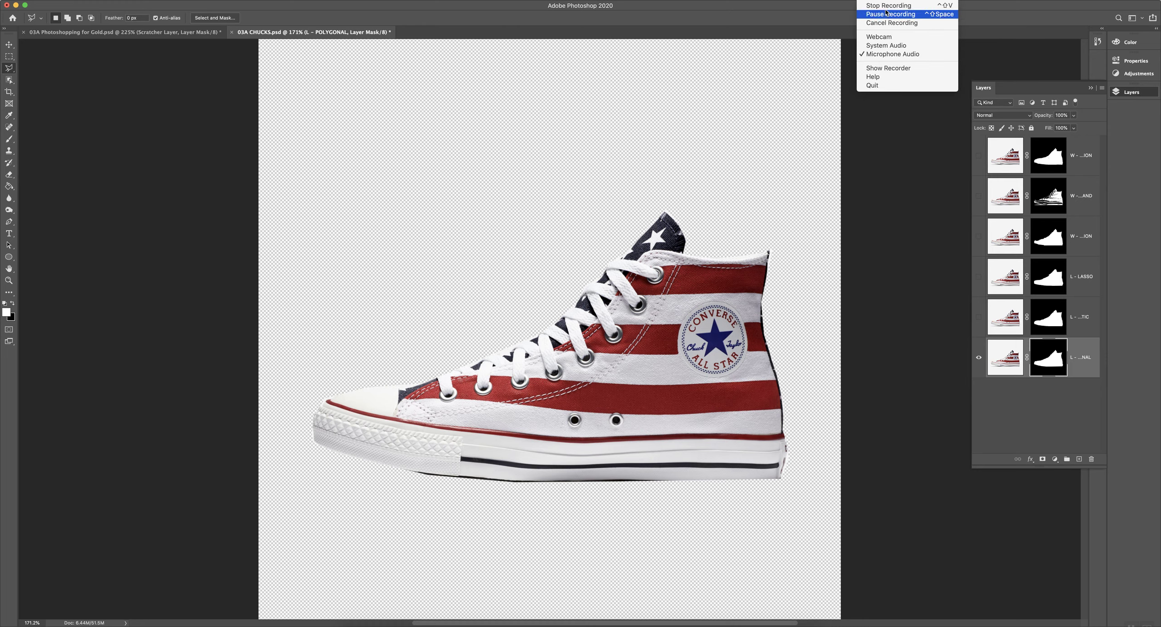